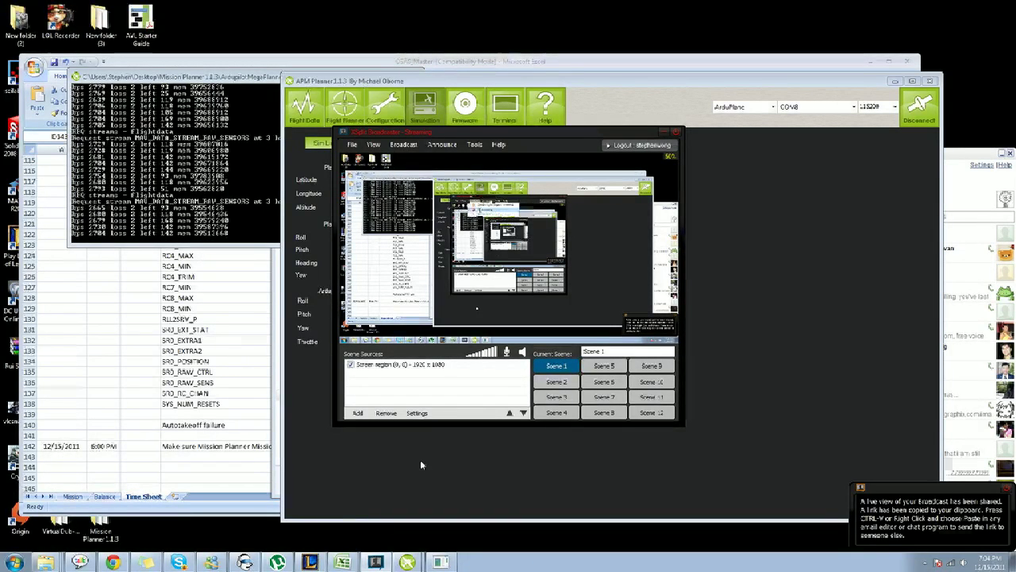
Place the X-Plane aircraft on a Los Angeles Intl (KLAX) runway, then return to APM Planner.
left_click(552, 82)
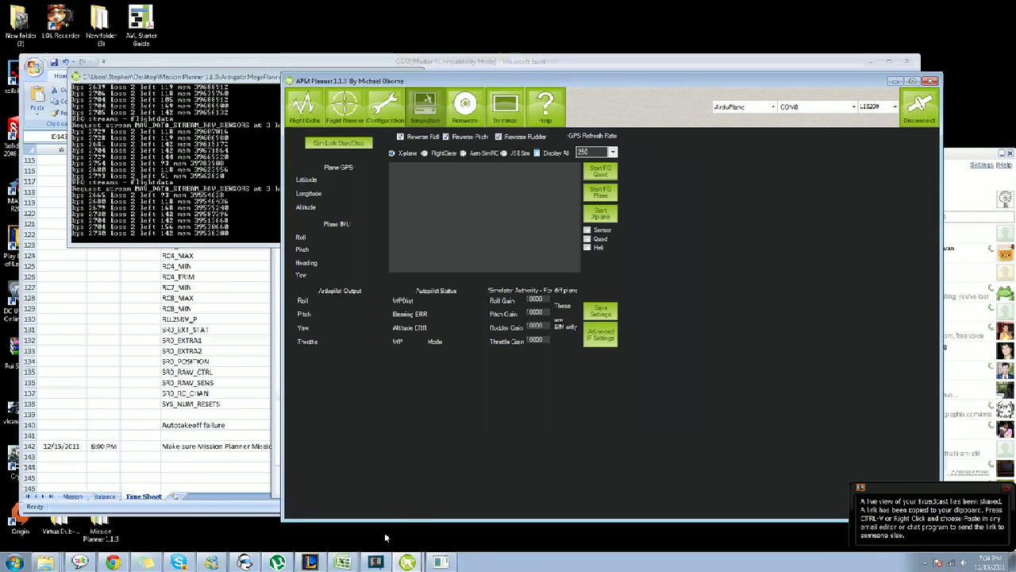
left_click(440, 562)
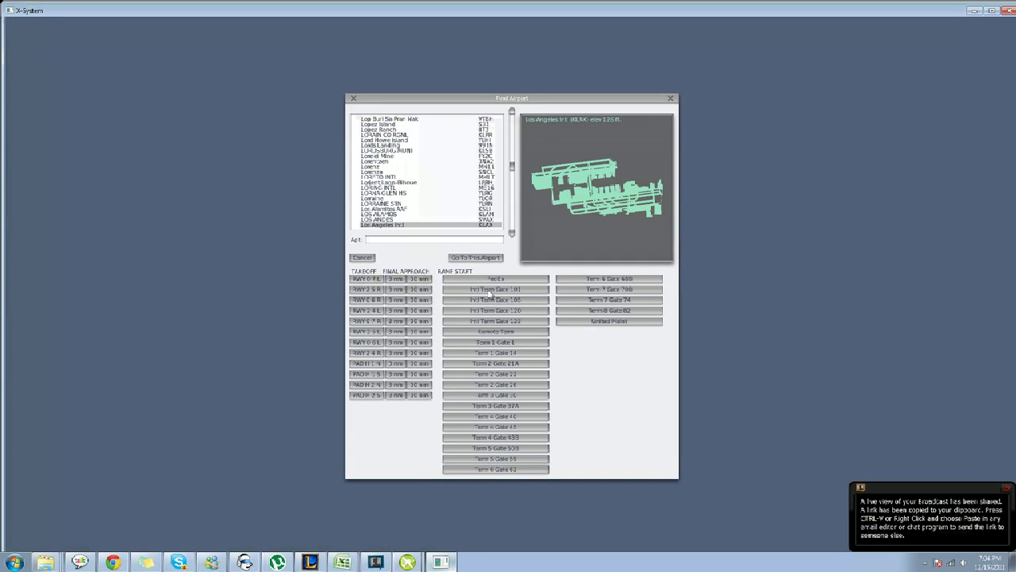
left_click(476, 258)
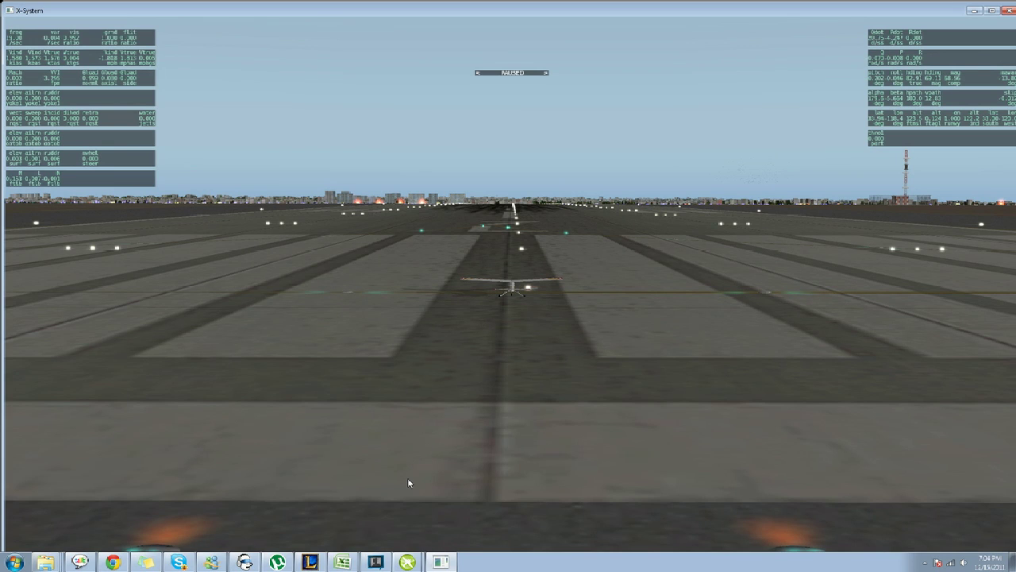
mouse_move(407, 560)
left_click(424, 540)
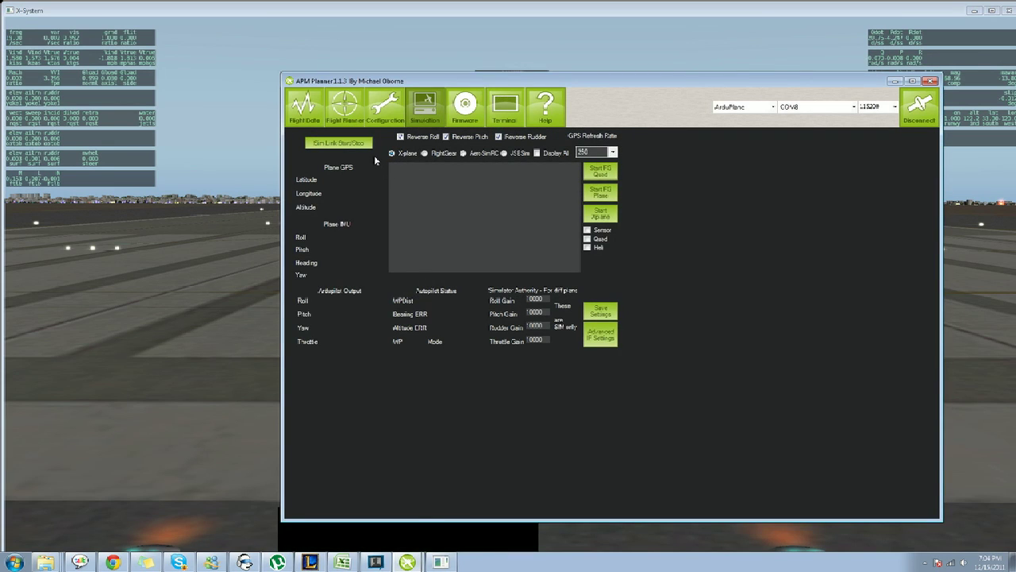
Start the Xplane sim link and switch back to the X-Plane view.
left_click(363, 142)
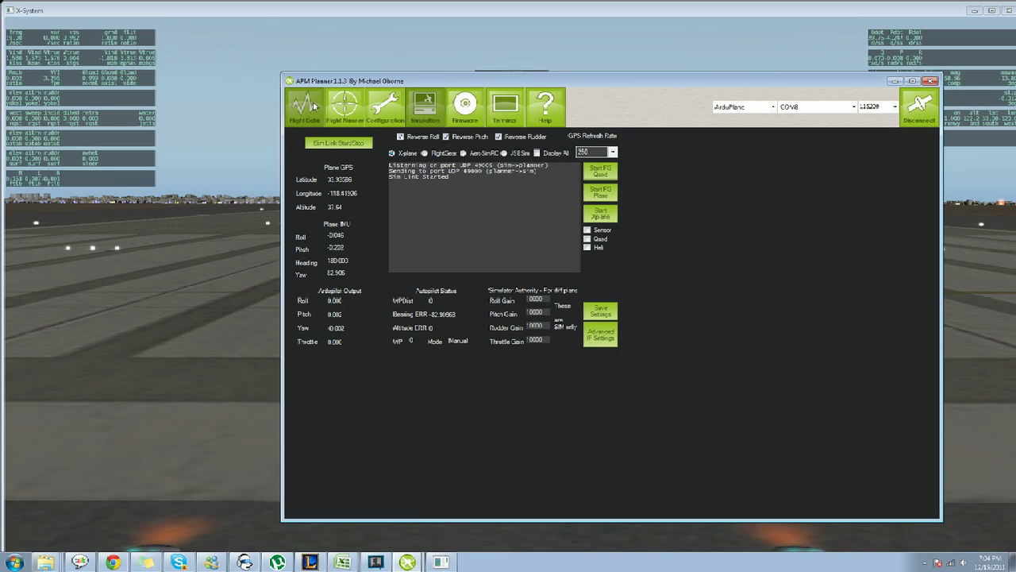
left_click(370, 8)
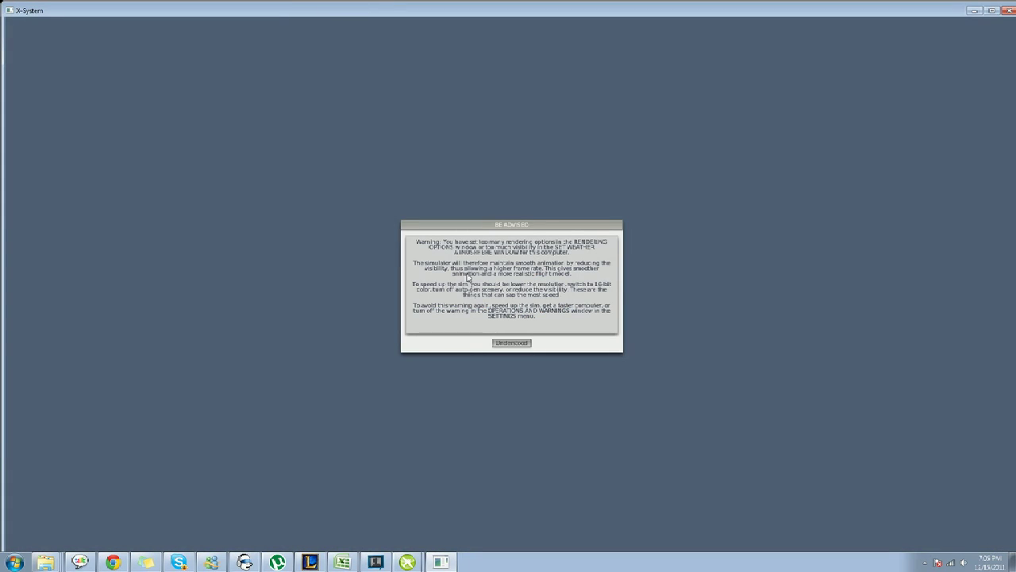
Dismiss the BE ADVISED rendering warning with Understood and let the plane climb out.
left_click(511, 343)
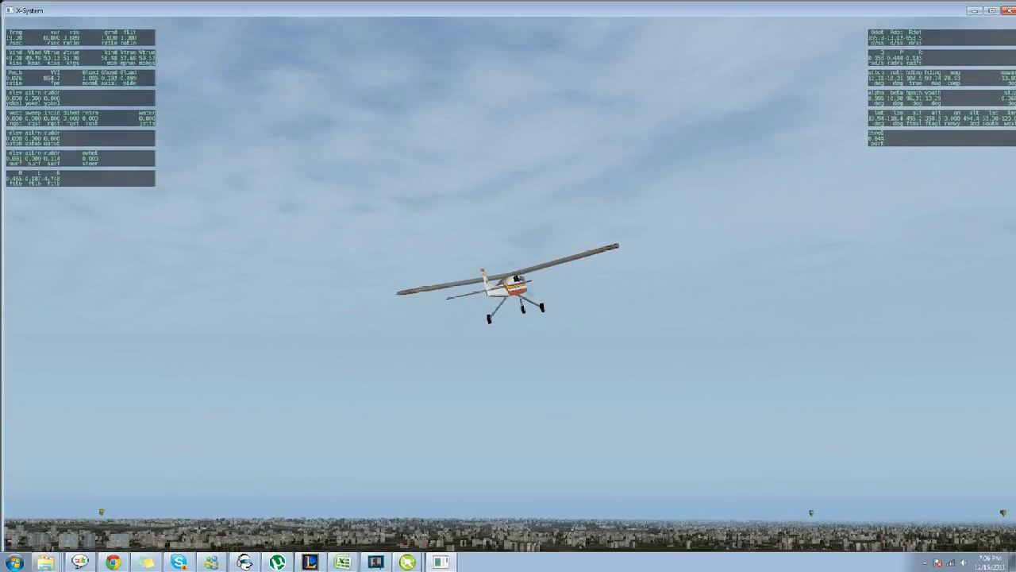
Open the Flight Planner and set Home to the aircraft's current position.
mouse_move(408, 560)
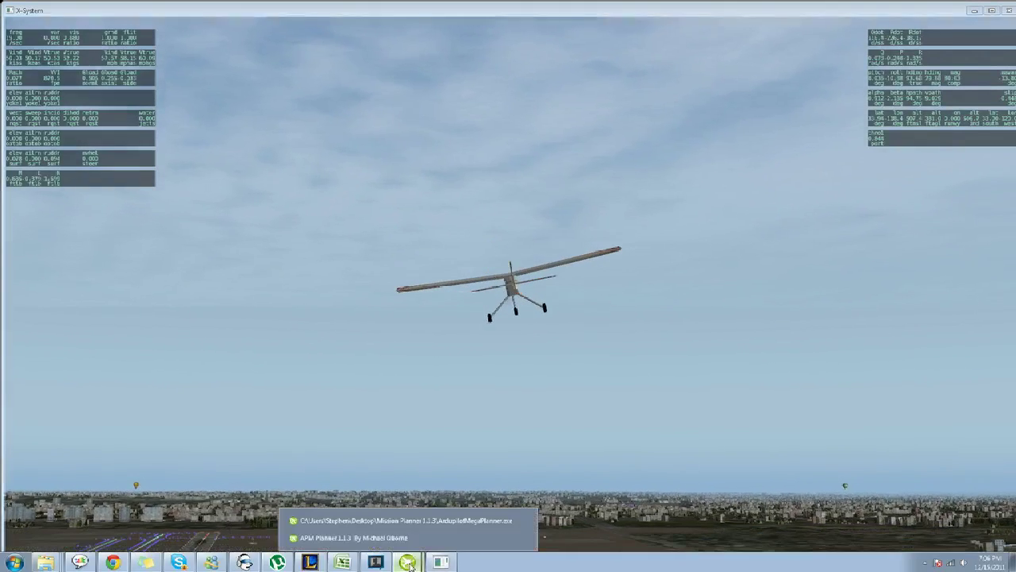
left_click(417, 540)
left_click(359, 119)
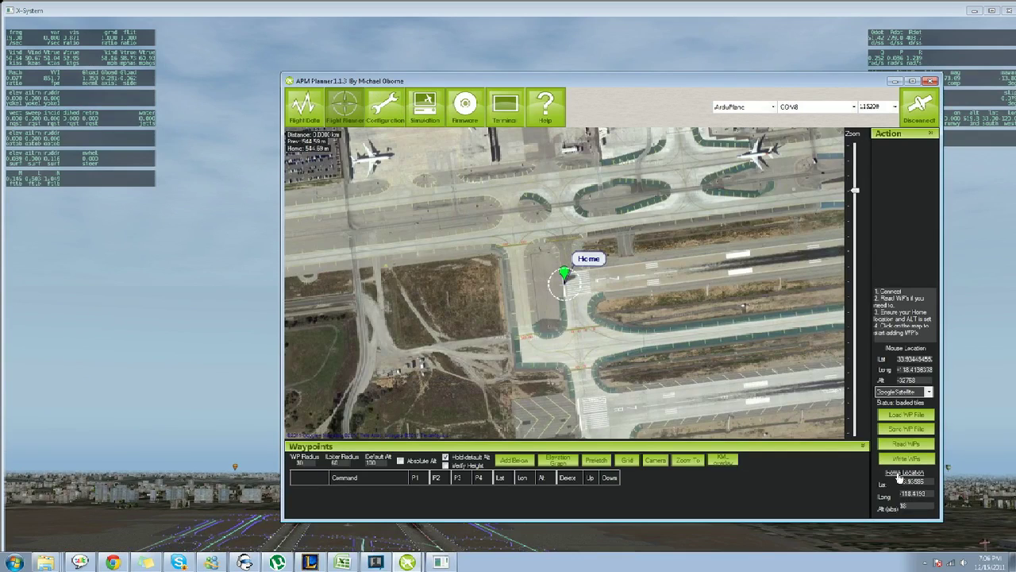
left_click(902, 473)
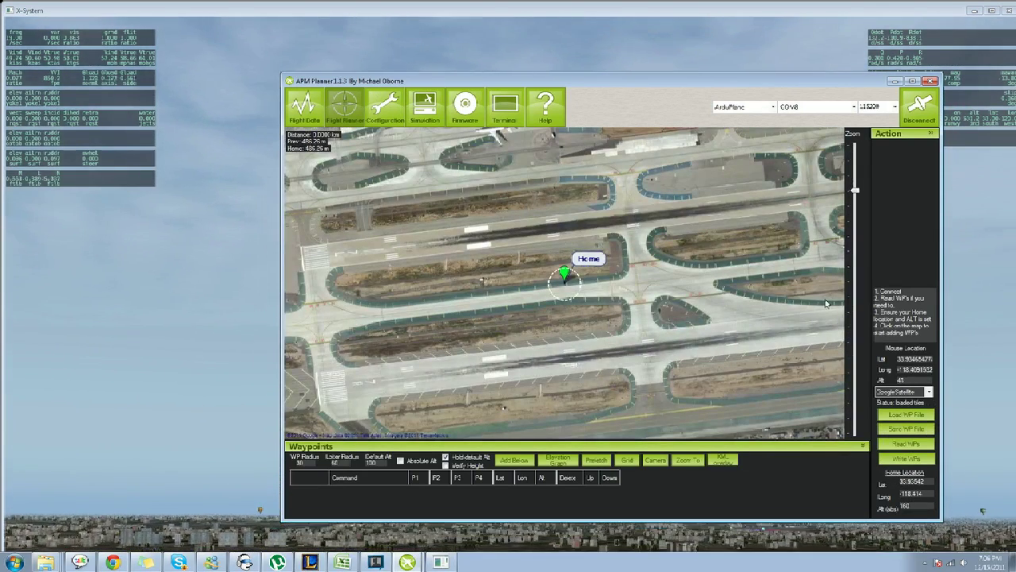
Add three waypoints around KLAX: east of home, northeast, and north of the airport.
scroll(825, 304, "down", 2)
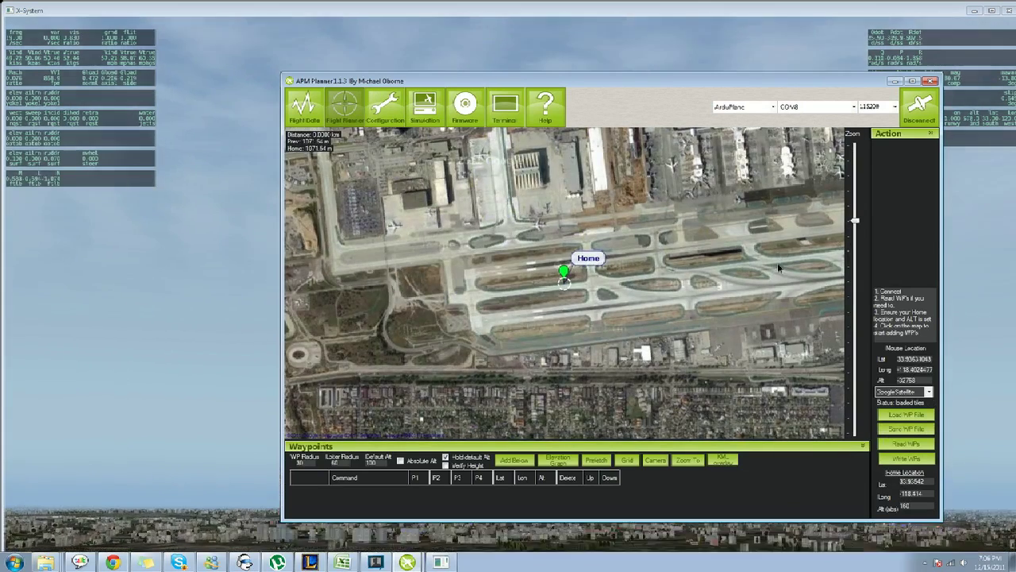
left_click(819, 289)
scroll(852, 286, "down", 3)
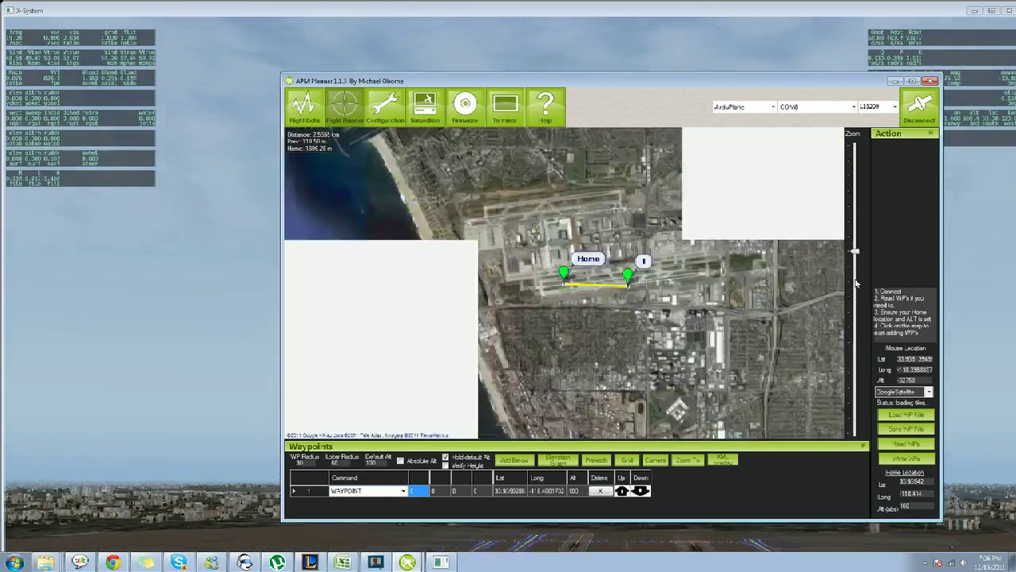
scroll(854, 260, "up", 3)
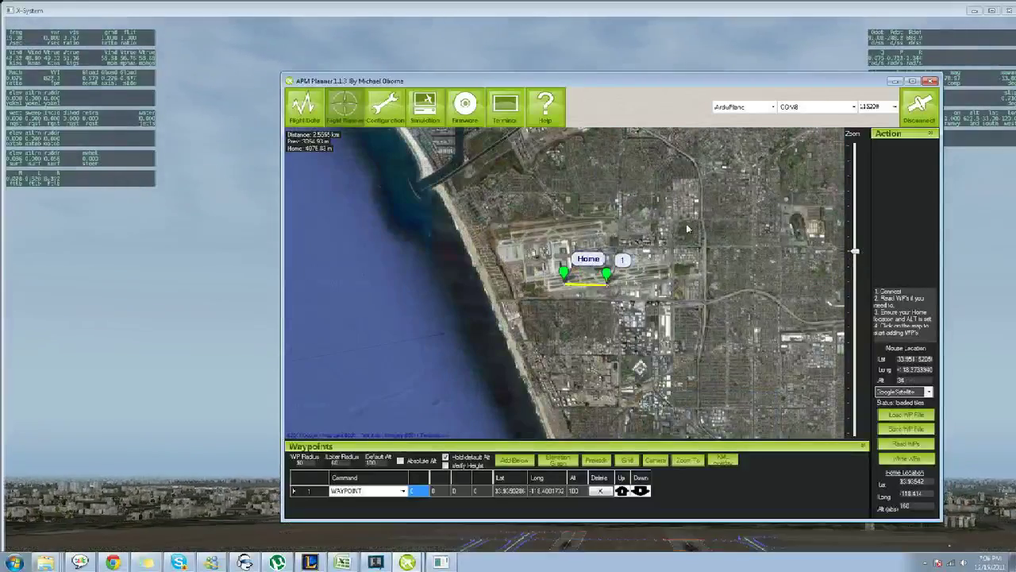
left_click(690, 182)
left_click(583, 172)
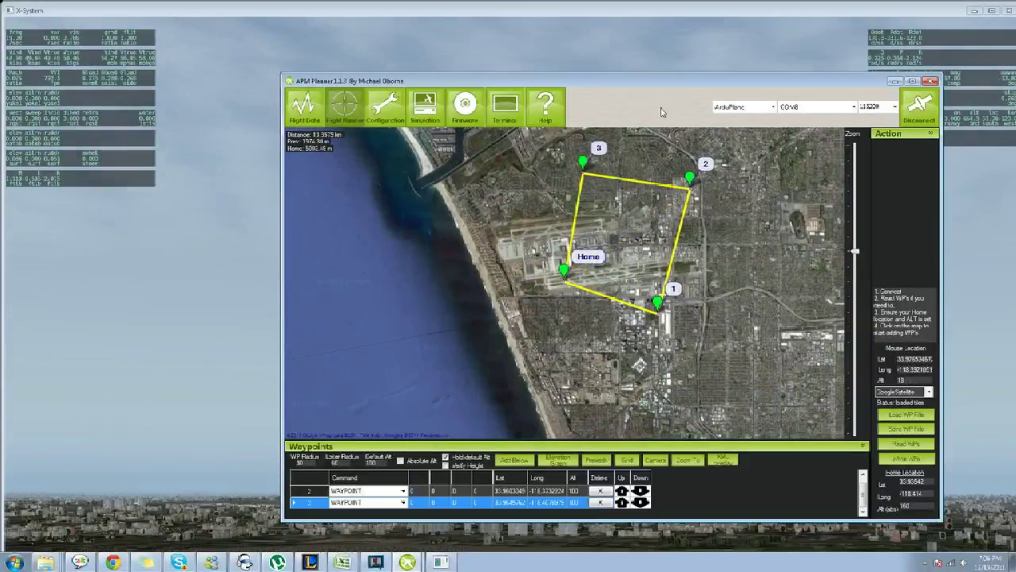
left_click_drag(682, 80, 569, 73)
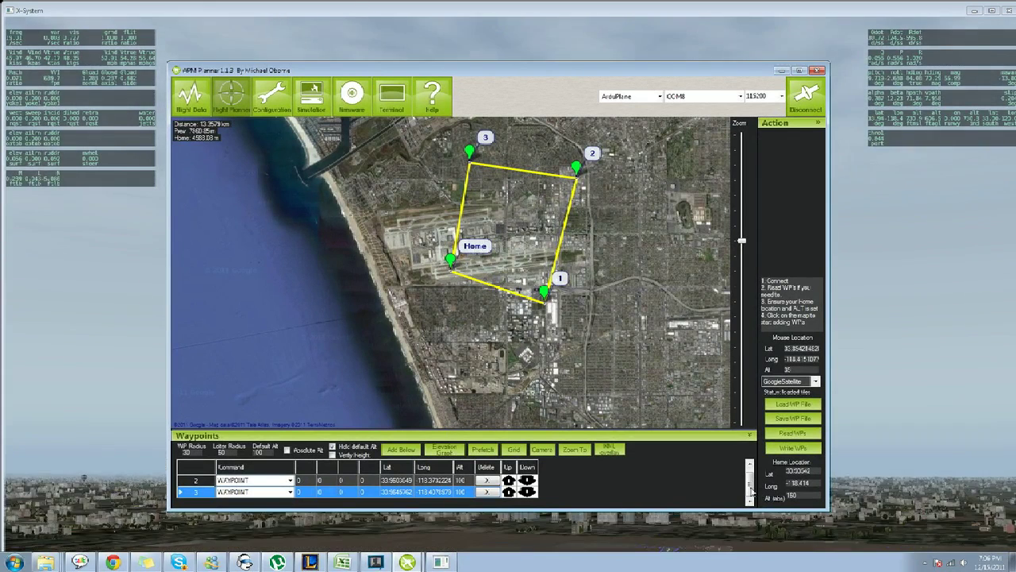
Set waypoint 2's altitude to 350 and waypoint 3's to 400, then Write WPs.
scroll(701, 474, "up", 1)
left_click(460, 480)
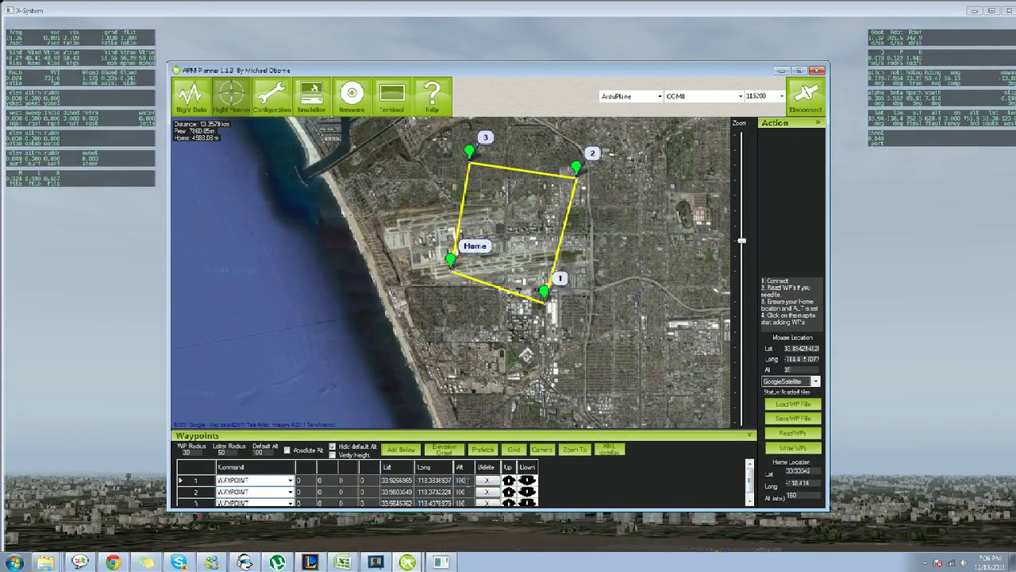
type("3")
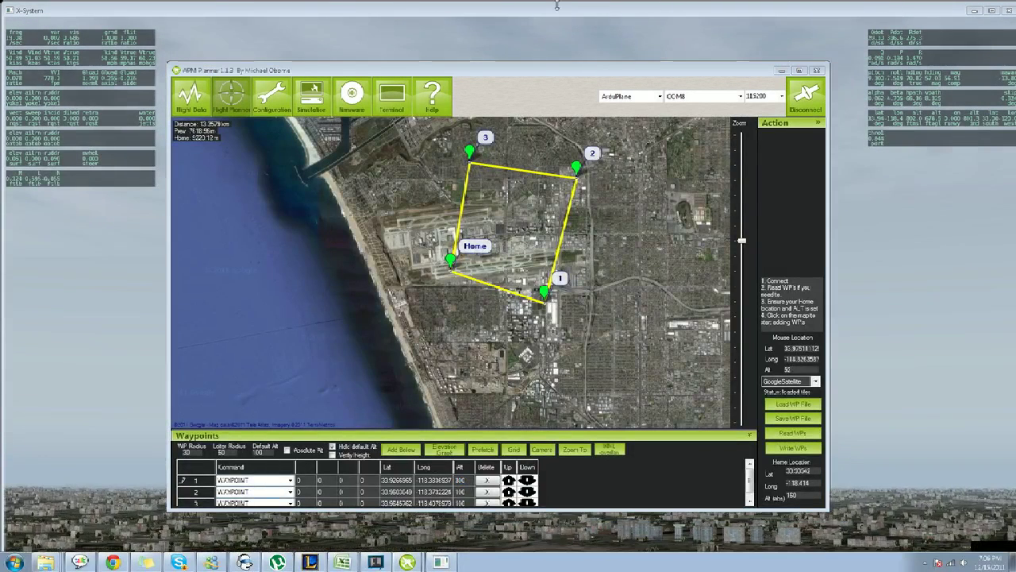
left_click(459, 493)
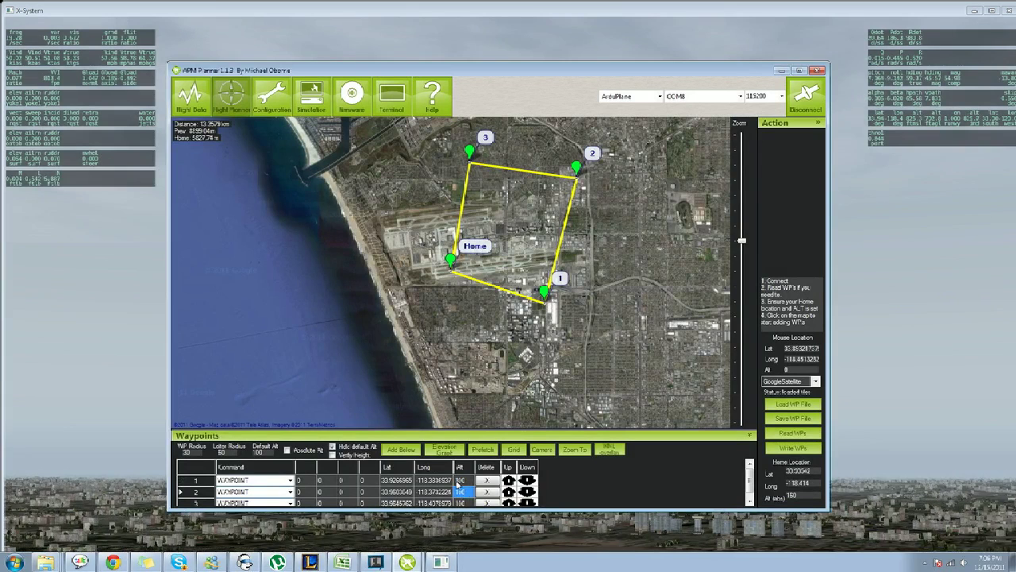
type("150")
key("Return")
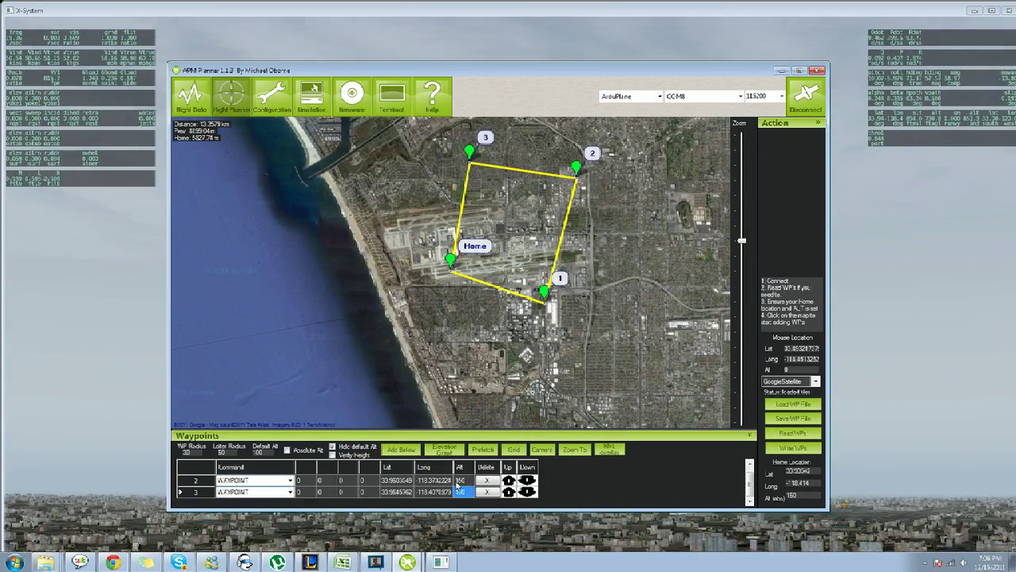
type("40")
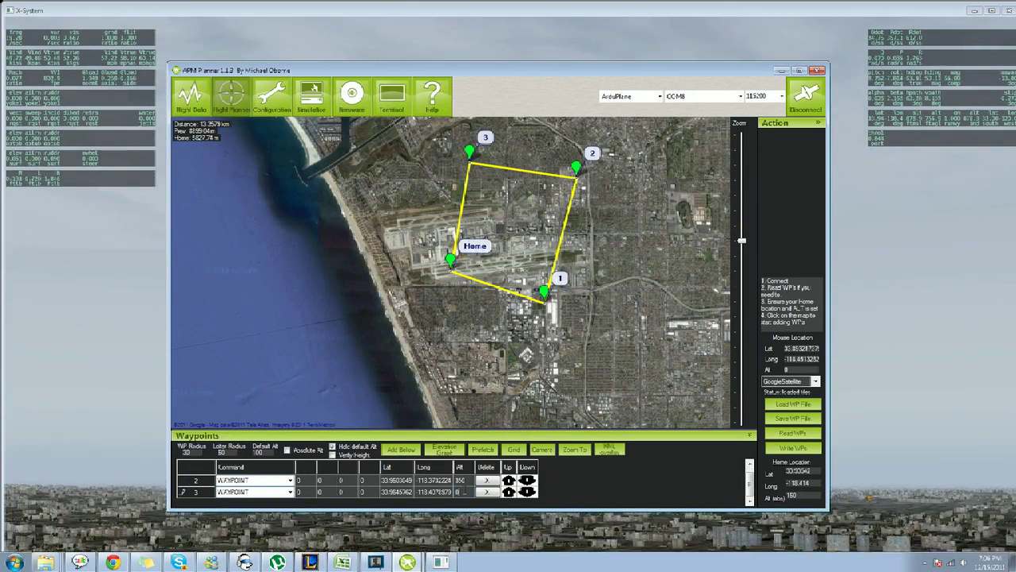
key("BackSpace")
key("BackSpace")
key("Return")
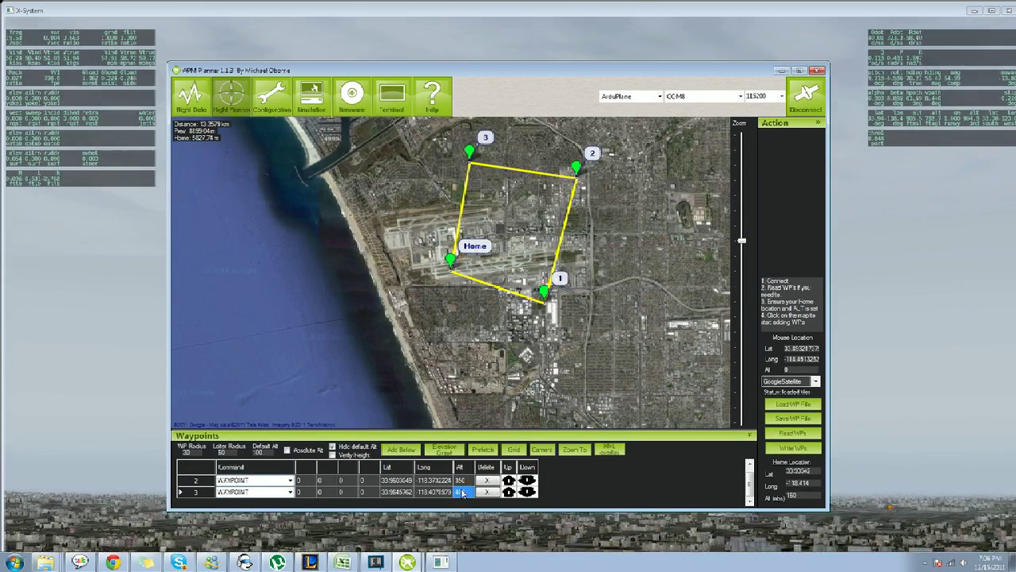
left_click(781, 449)
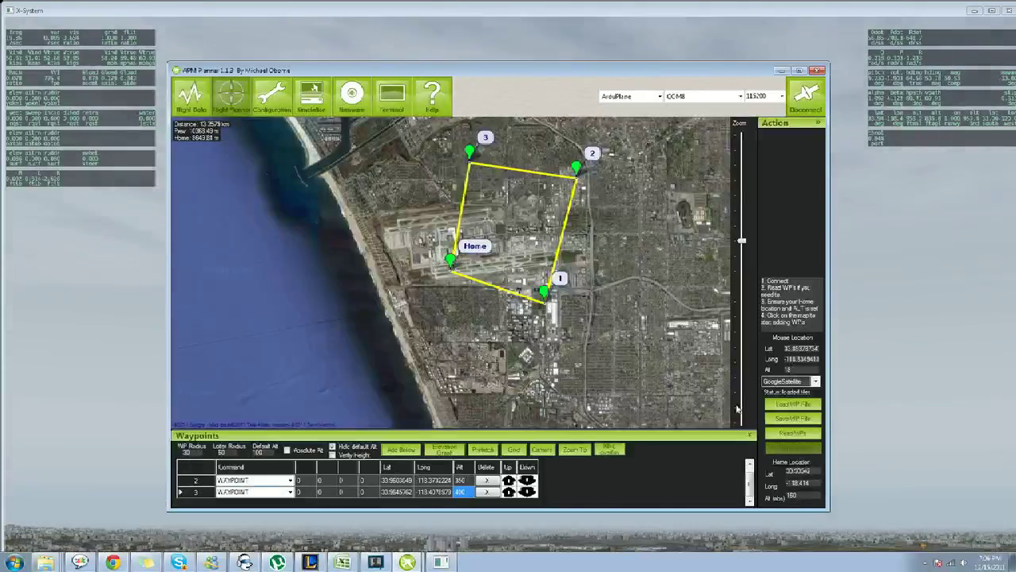
Open Flight Data, zoom the map out, tick Tuning, widen the HUD, then bring X-Plane forward.
left_click(203, 102)
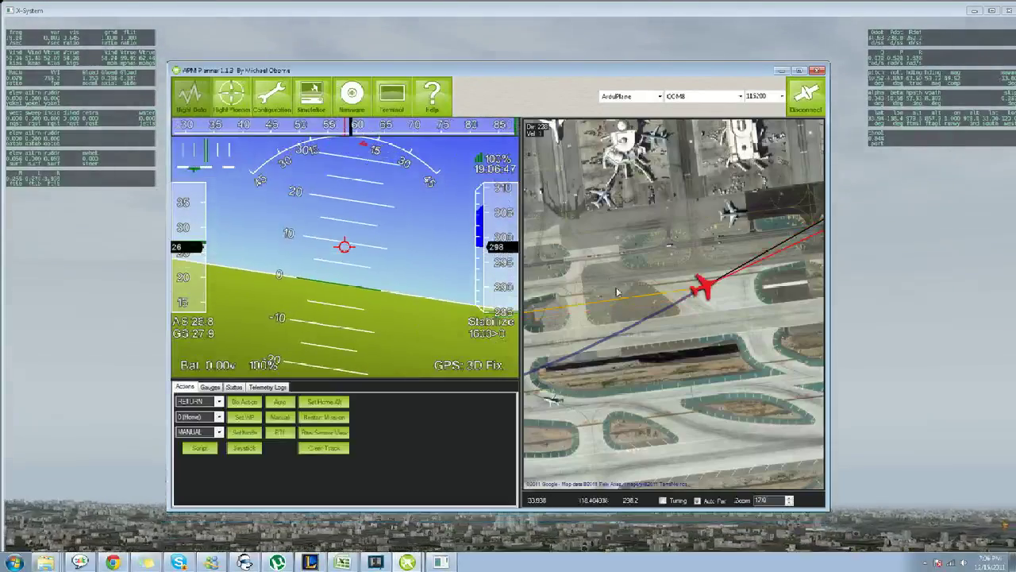
scroll(688, 306, "down", 5)
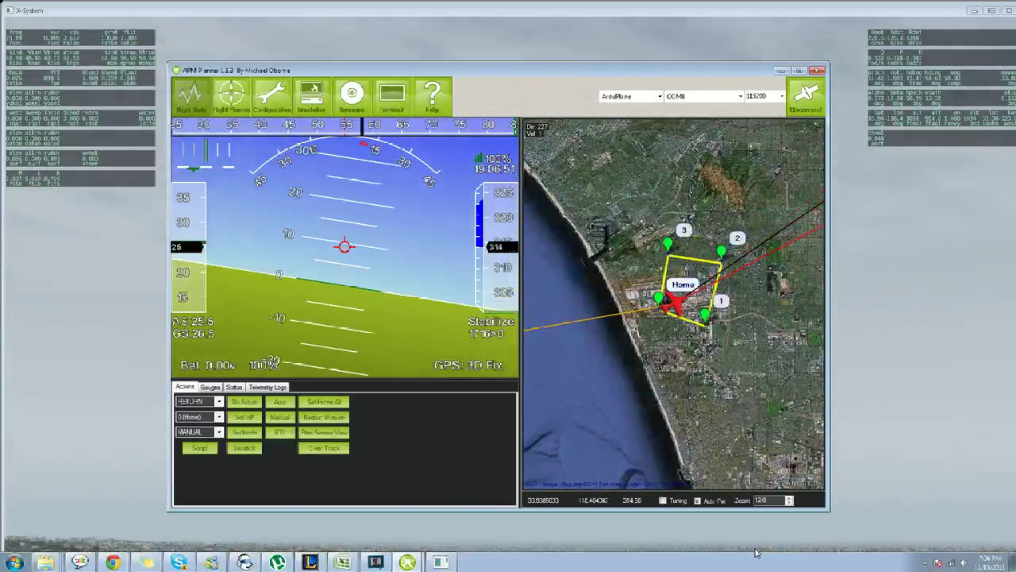
left_click(663, 501)
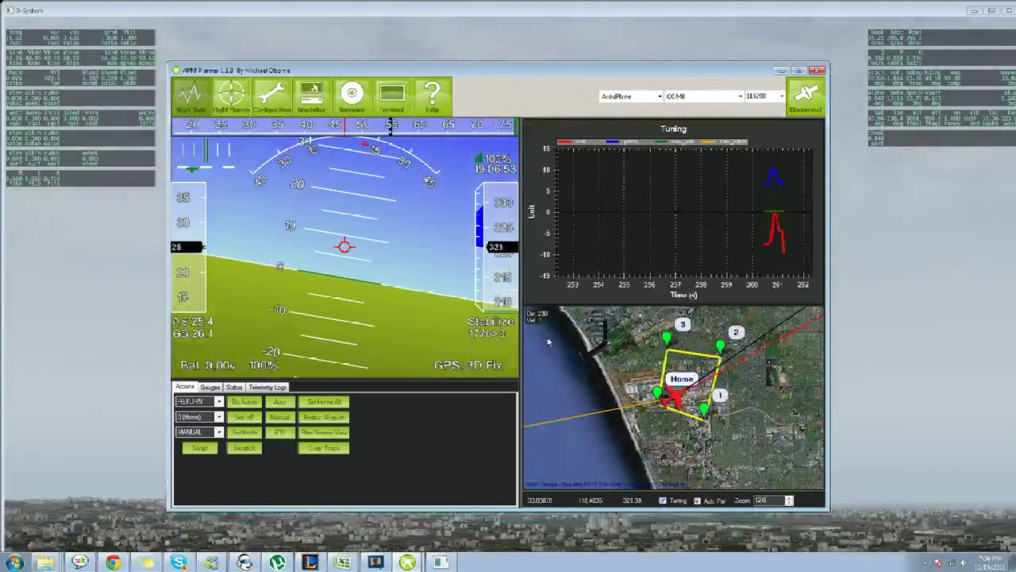
left_click_drag(566, 349, 627, 350)
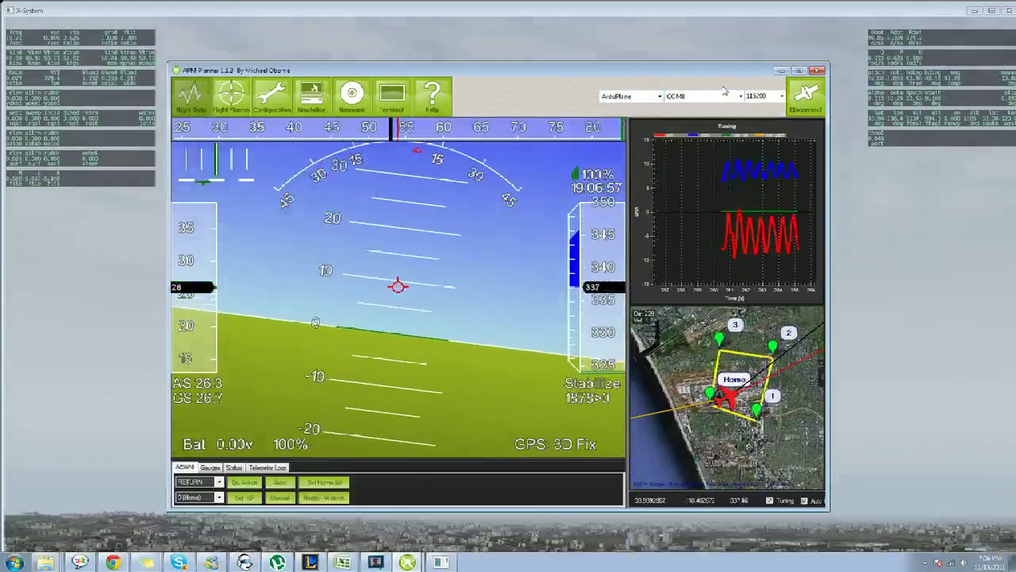
left_click_drag(679, 71, 828, 113)
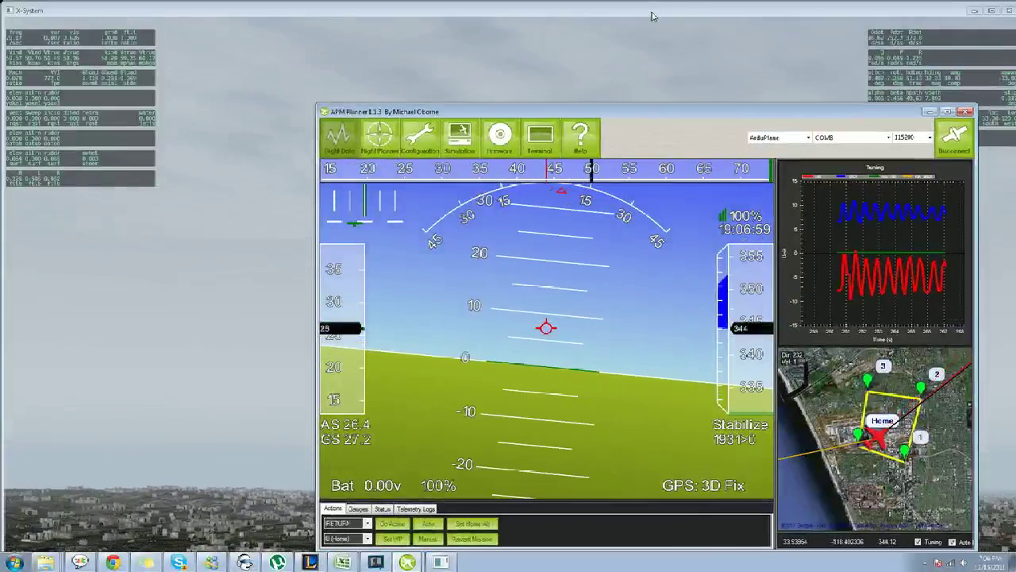
left_click(652, 16)
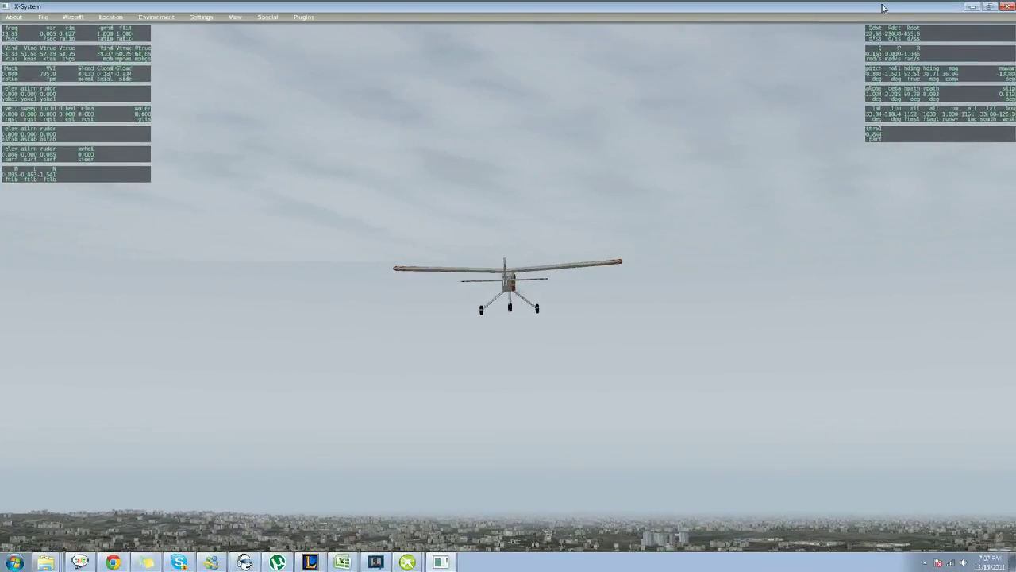
left_click(988, 6)
Resize the X-Plane window smaller on the left by dragging its corner.
left_click_drag(590, 49, 416, 67)
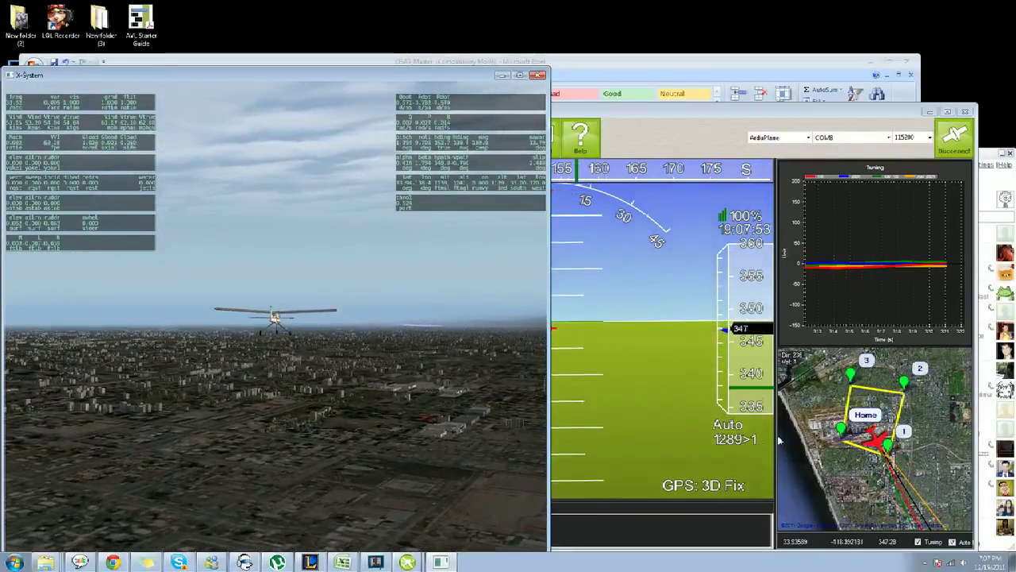
Zoom the planner map in on the aircraft, nudge both windows into place, and widen the HUD.
left_click(897, 451)
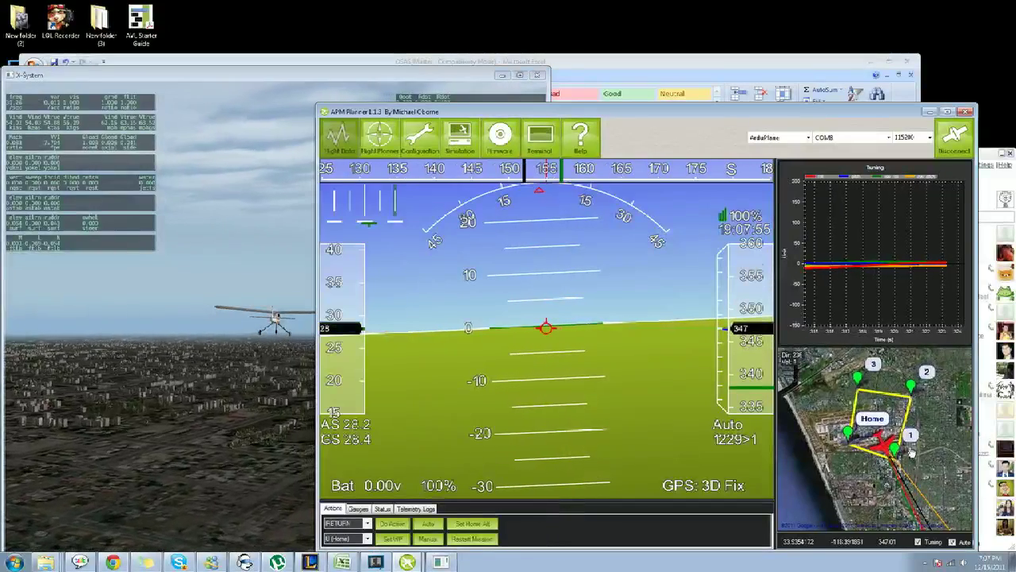
scroll(885, 445, "up", 3)
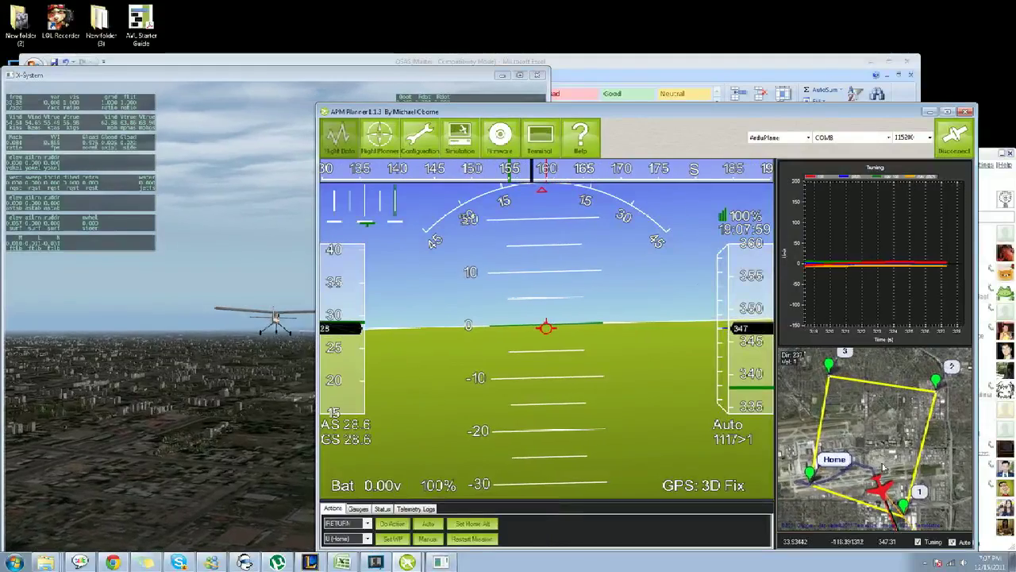
scroll(879, 459, "up", 1)
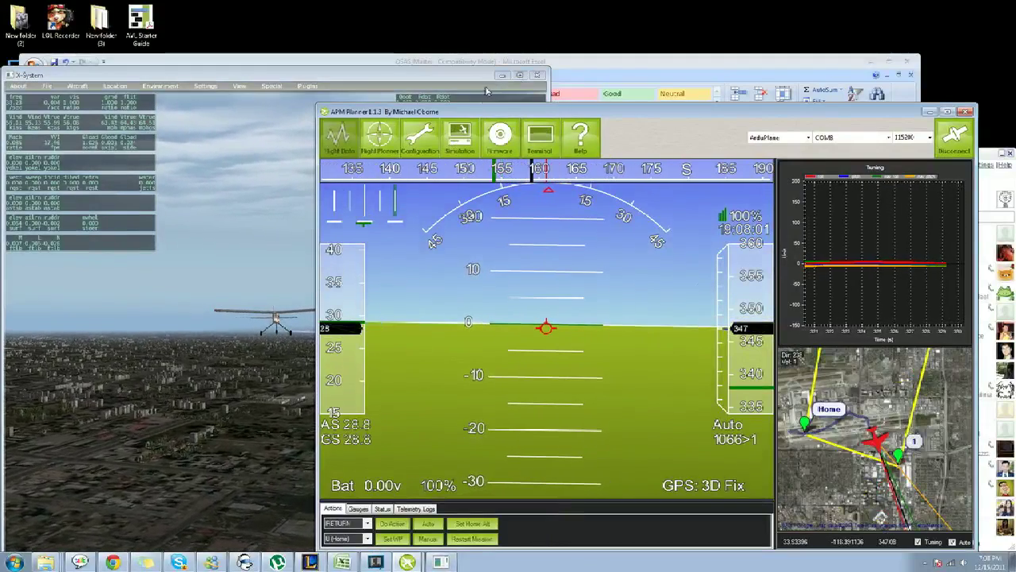
left_click_drag(493, 112, 536, 110)
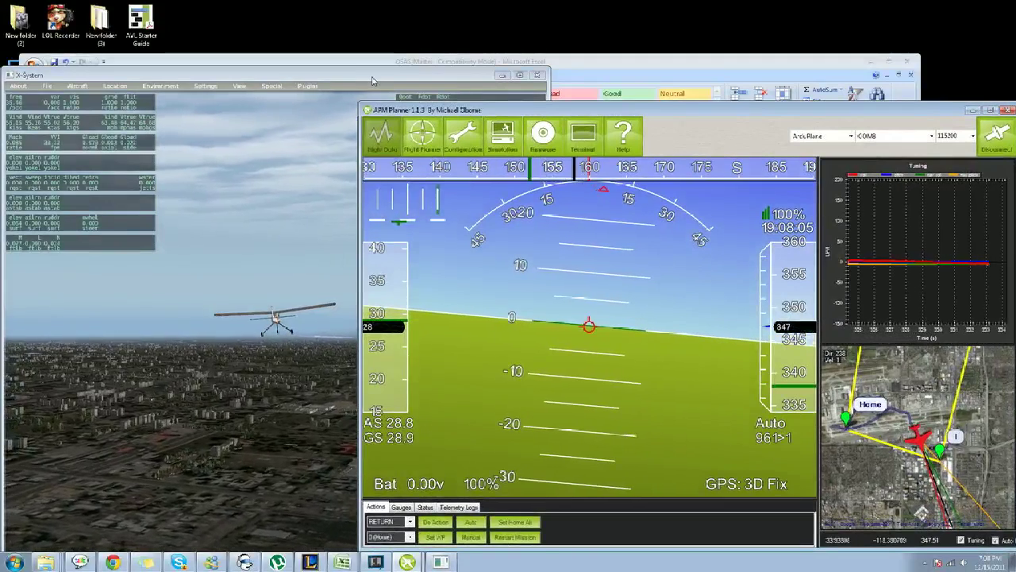
left_click(370, 81)
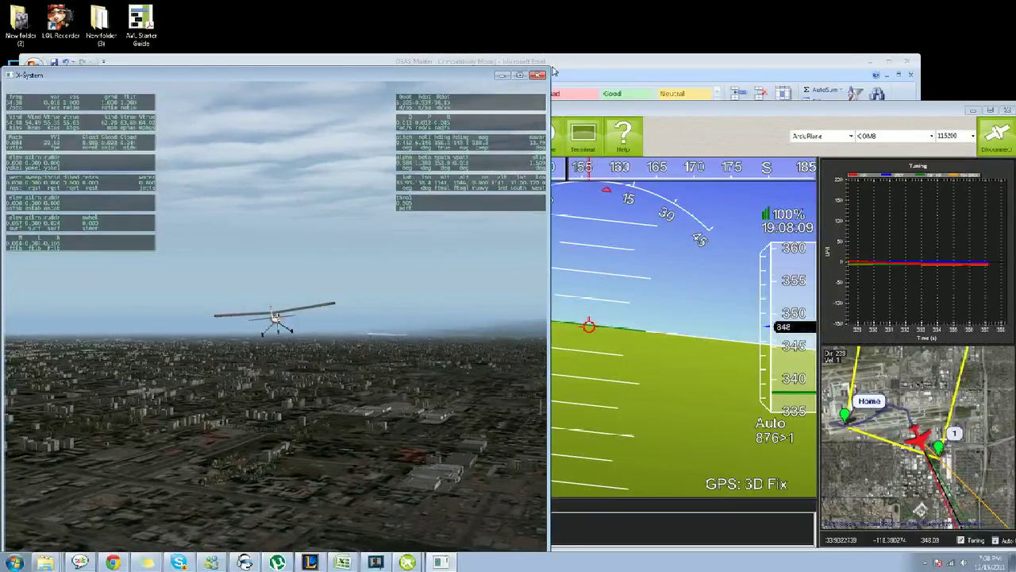
left_click_drag(278, 75, 278, 86)
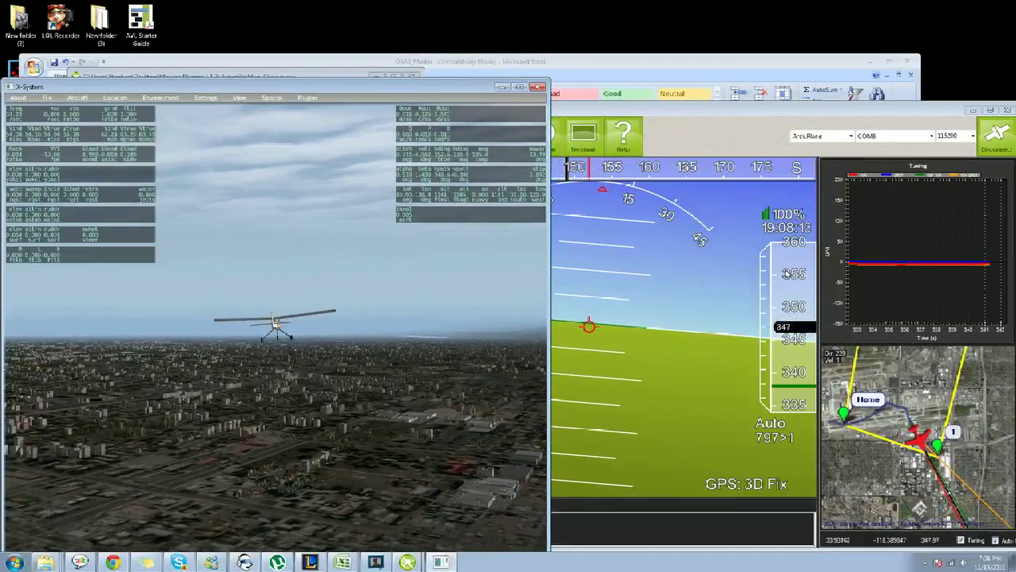
left_click_drag(816, 280, 856, 280)
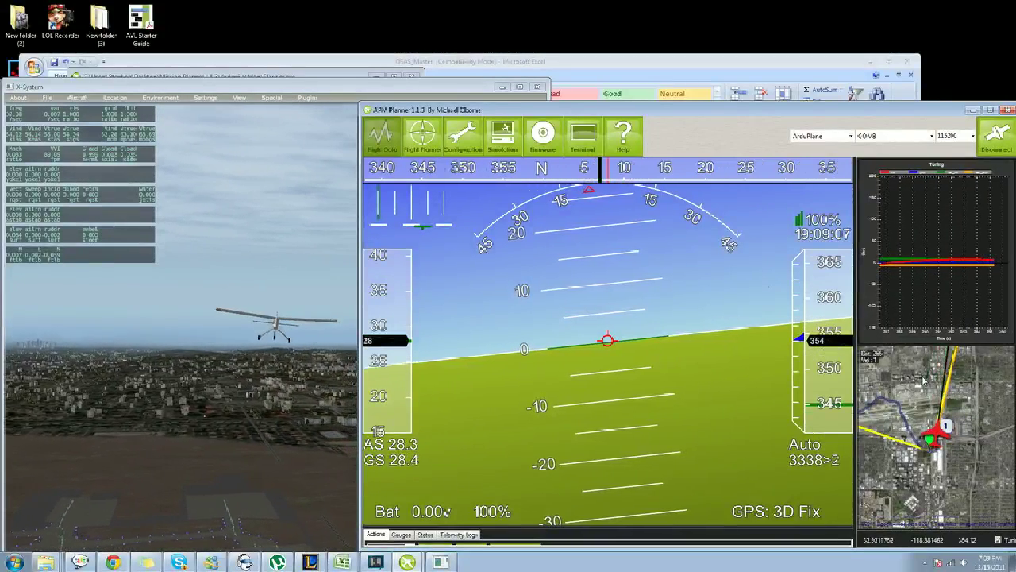
Zoom the map out and back in to check progress, then switch to X-Plane and back.
scroll(918, 391, "down", 3)
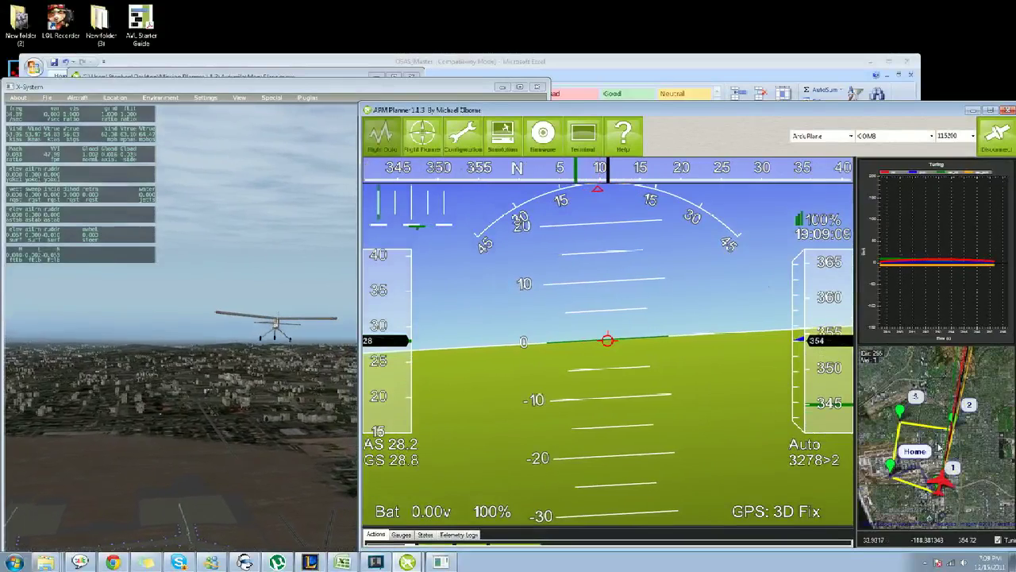
scroll(933, 449, "up", 2)
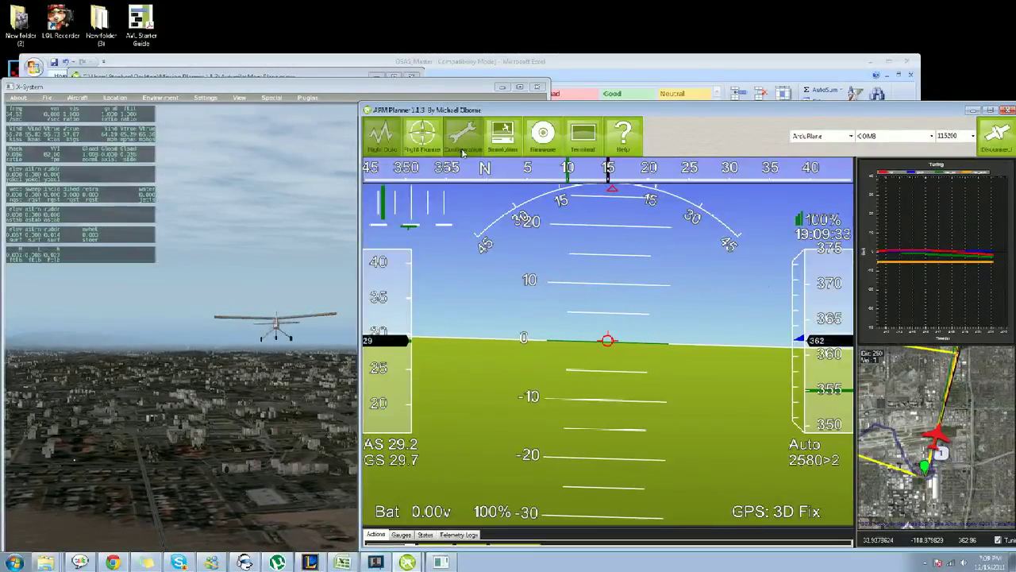
left_click(374, 92)
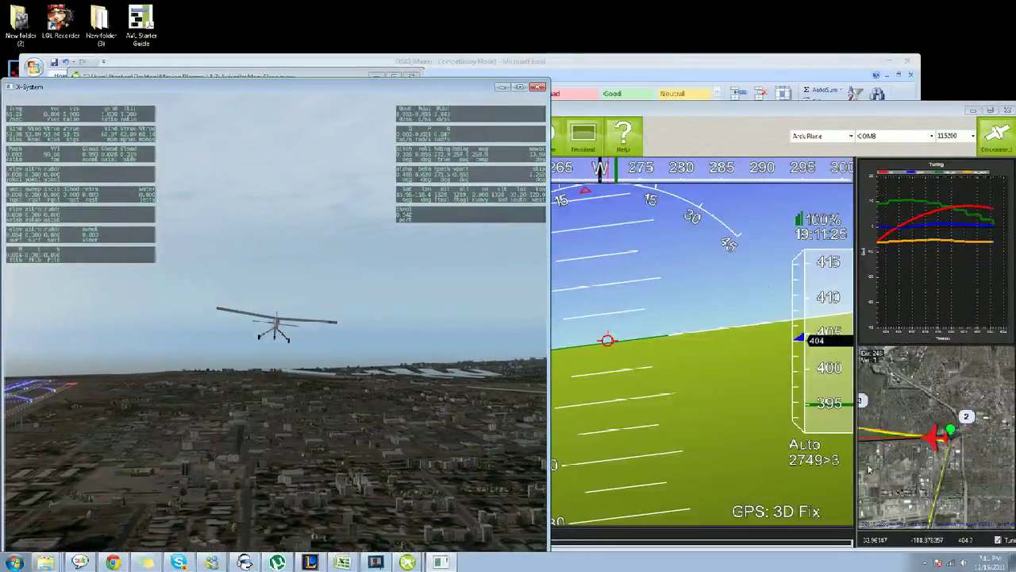
left_click(557, 448)
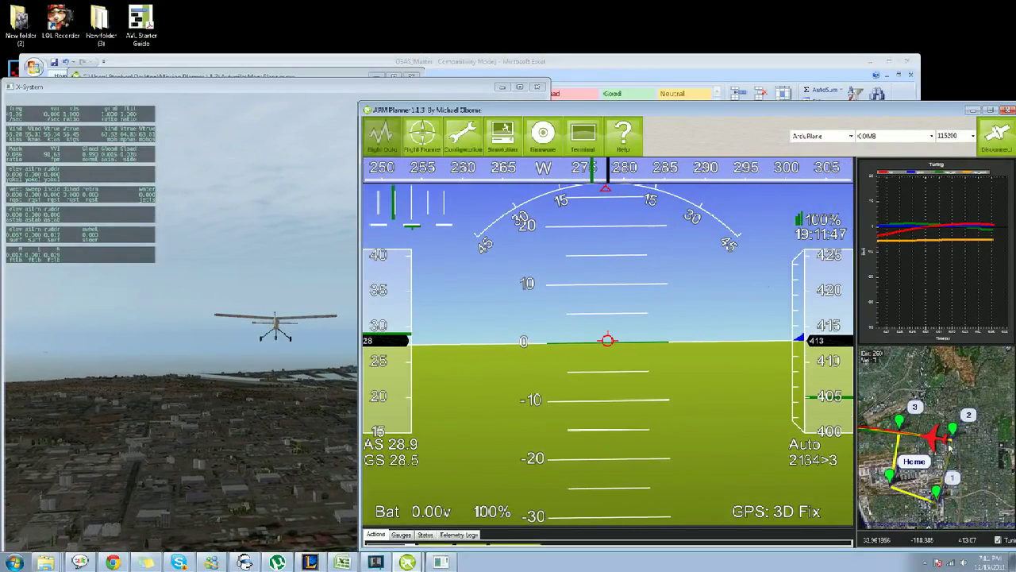
Zoom the Flight Data map in on Home and the waypoints.
scroll(939, 441, "up", 2)
left_click_drag(949, 465, 886, 409)
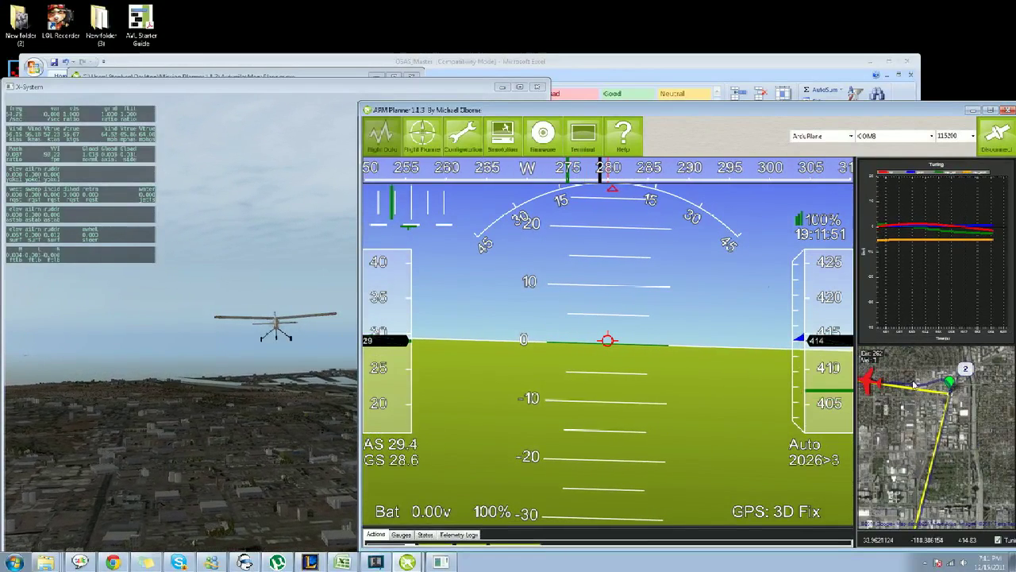
left_click_drag(969, 441, 949, 428)
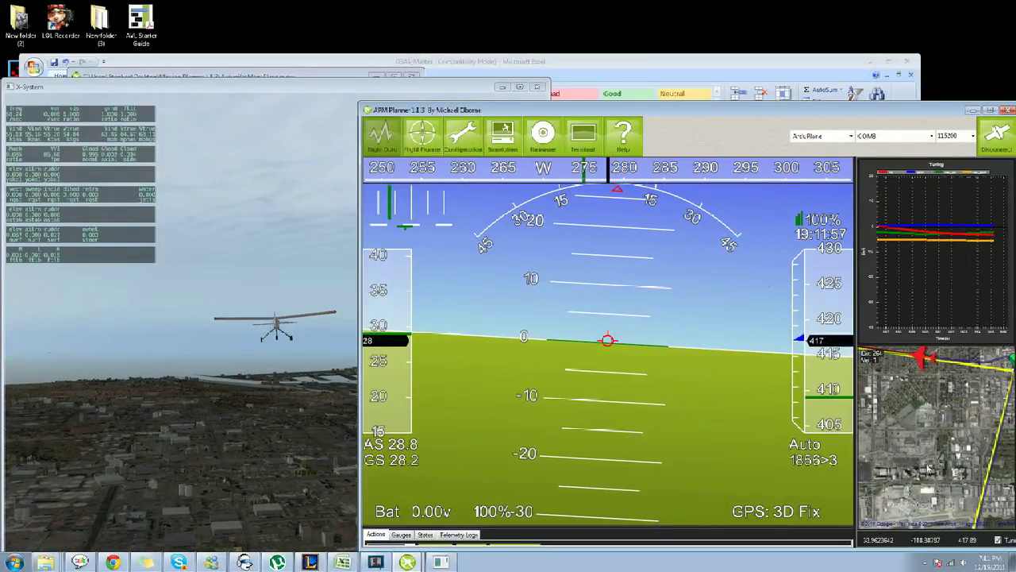
scroll(927, 482, "up", 2)
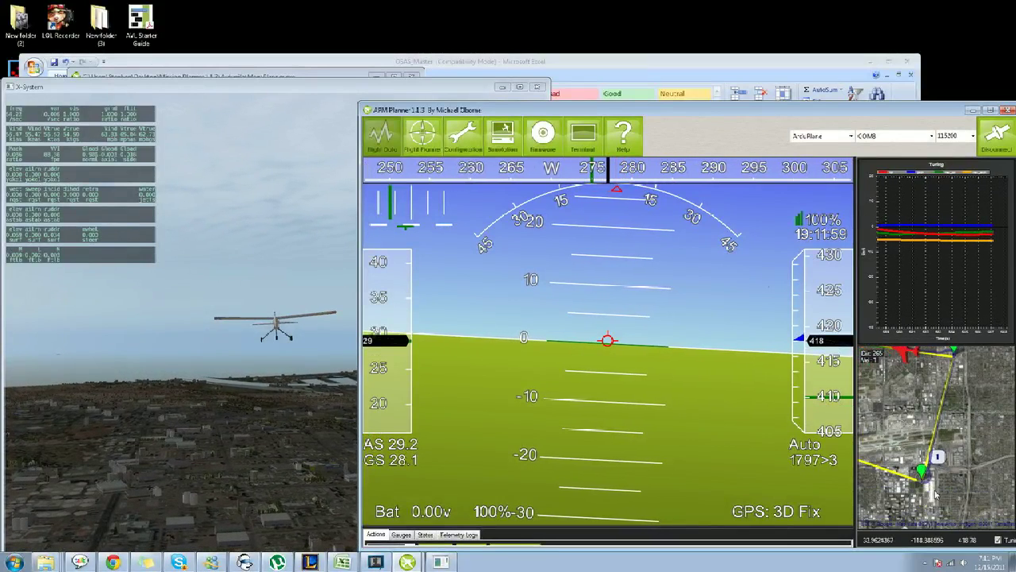
scroll(934, 443, "down", 3)
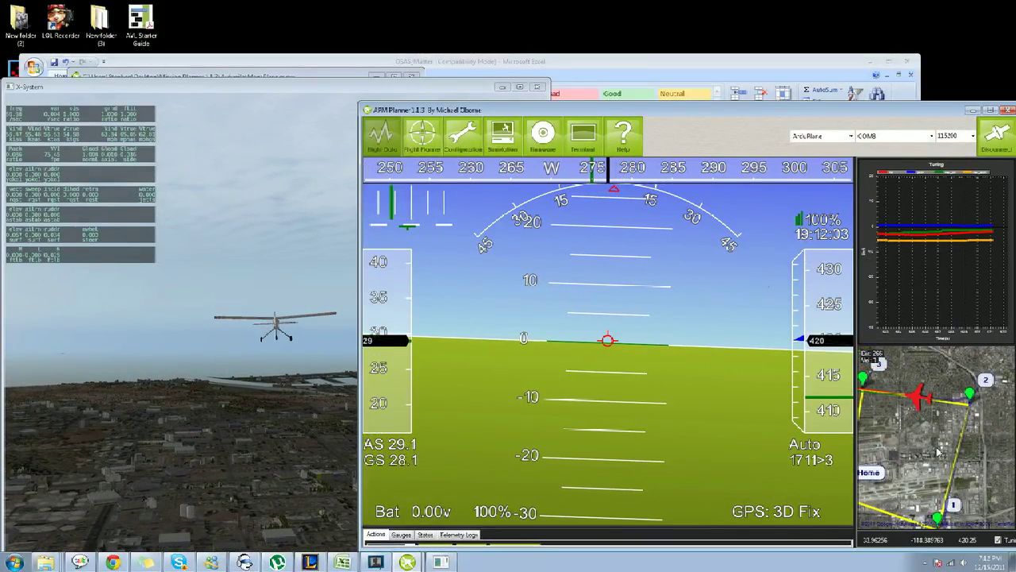
scroll(956, 426, "up", 1)
scroll(981, 417, "down", 1)
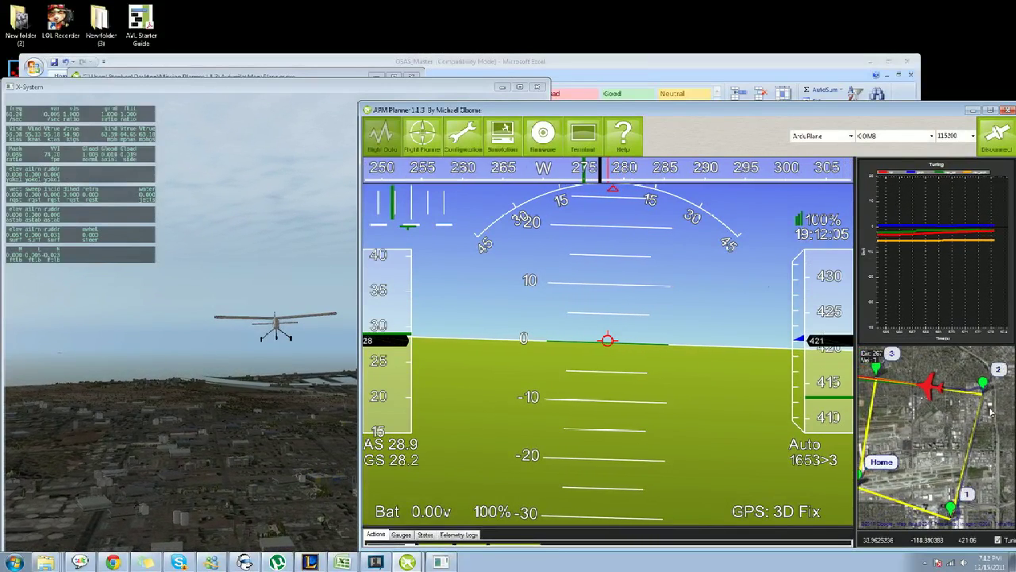
left_click_drag(980, 417, 975, 417)
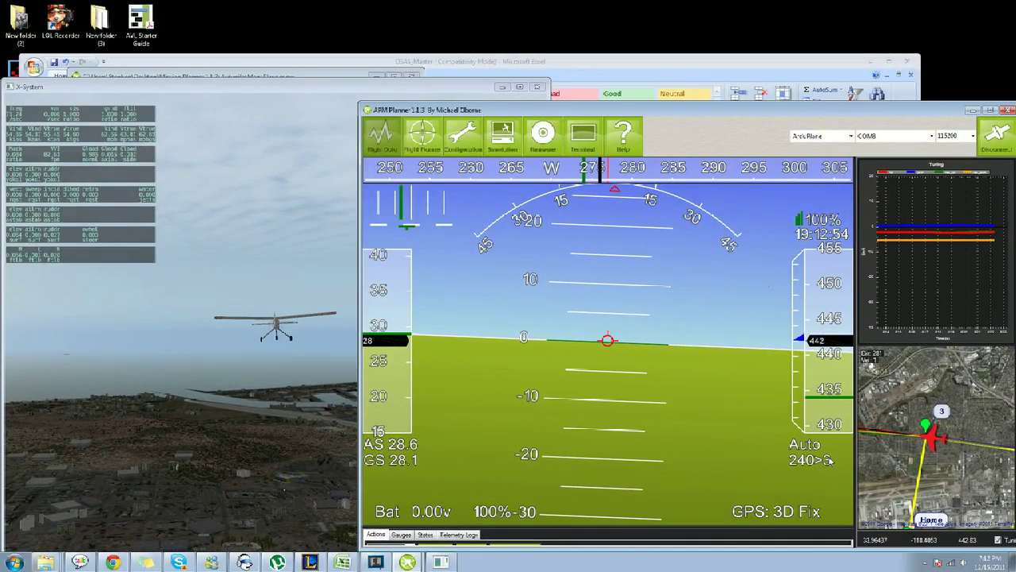
Widen the X-Plane window by its right edge, then open APM Planner's Flight Planner map.
left_click(290, 119)
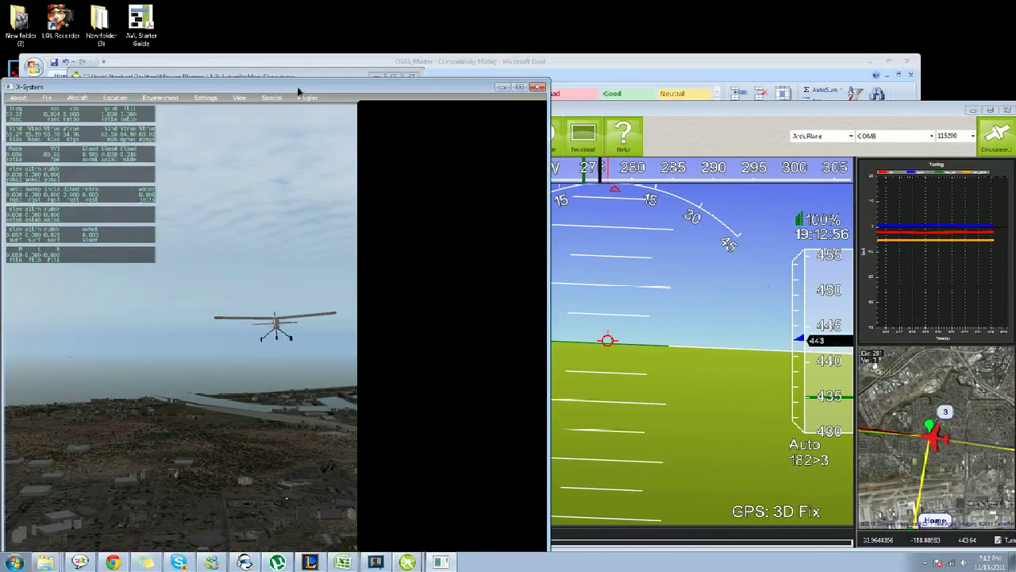
left_click(570, 116)
mouse_move(357, 93)
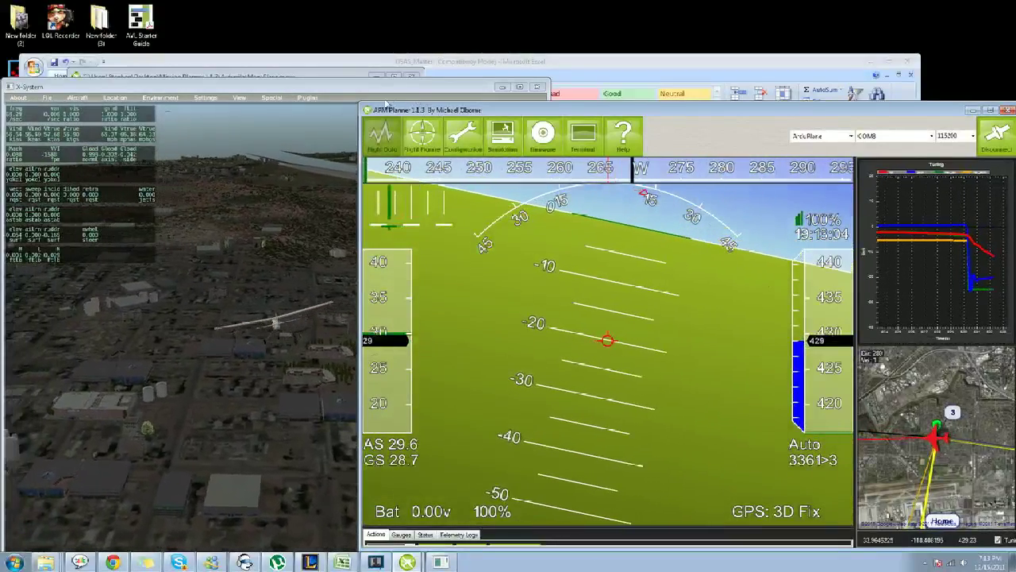
left_click(370, 93)
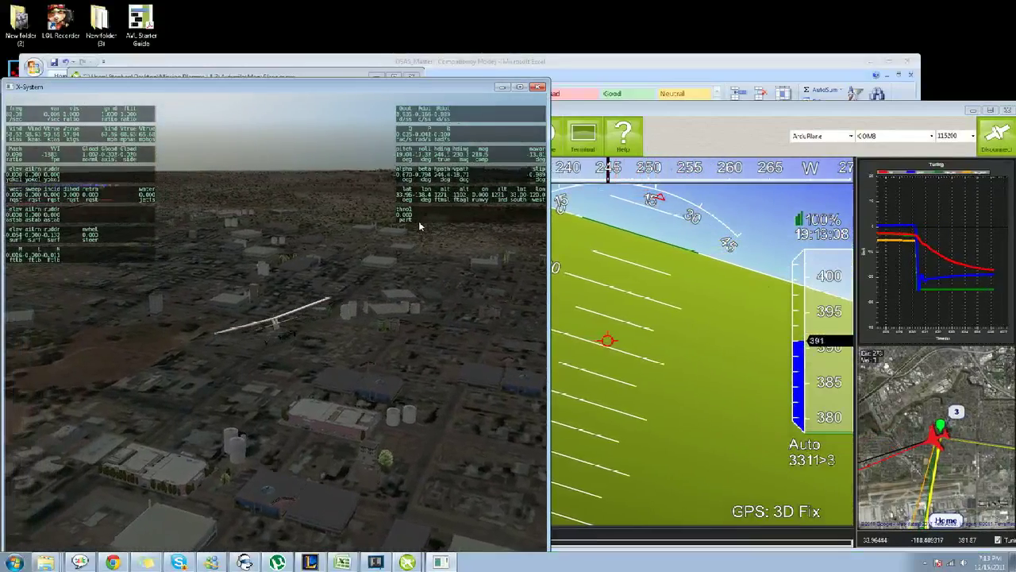
mouse_move(408, 91)
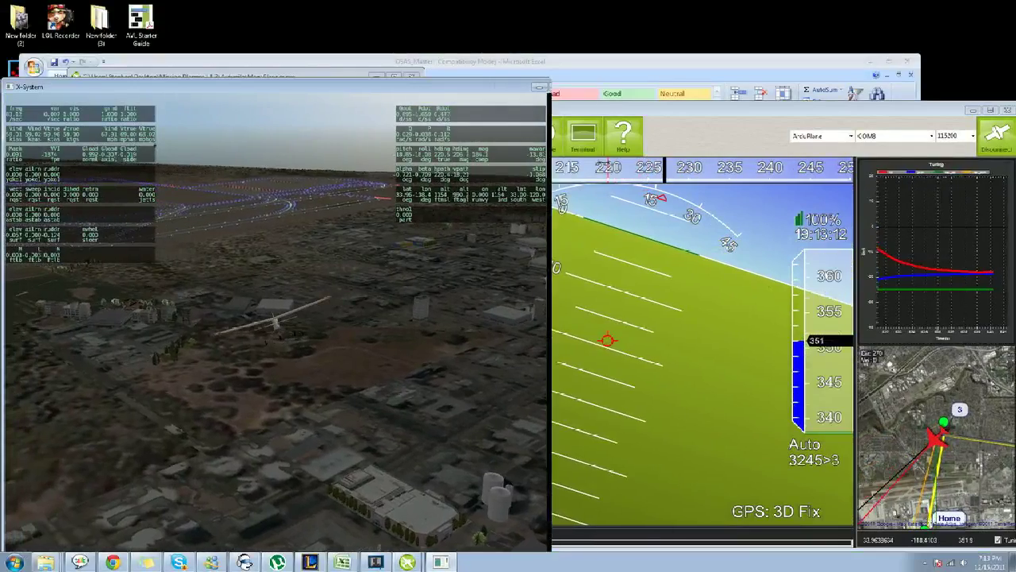
left_click_drag(549, 222, 667, 222)
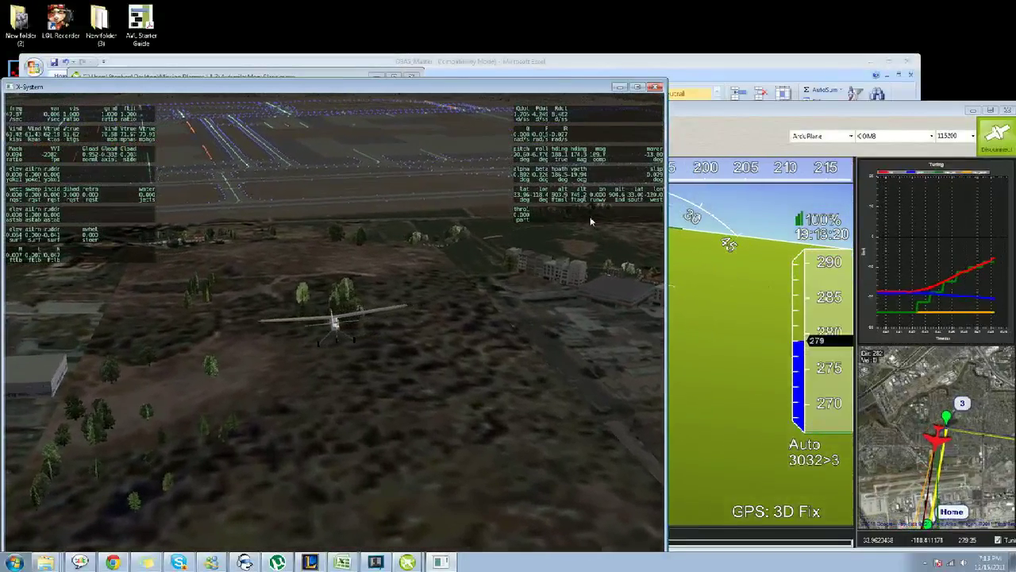
left_click(673, 121)
left_click(422, 133)
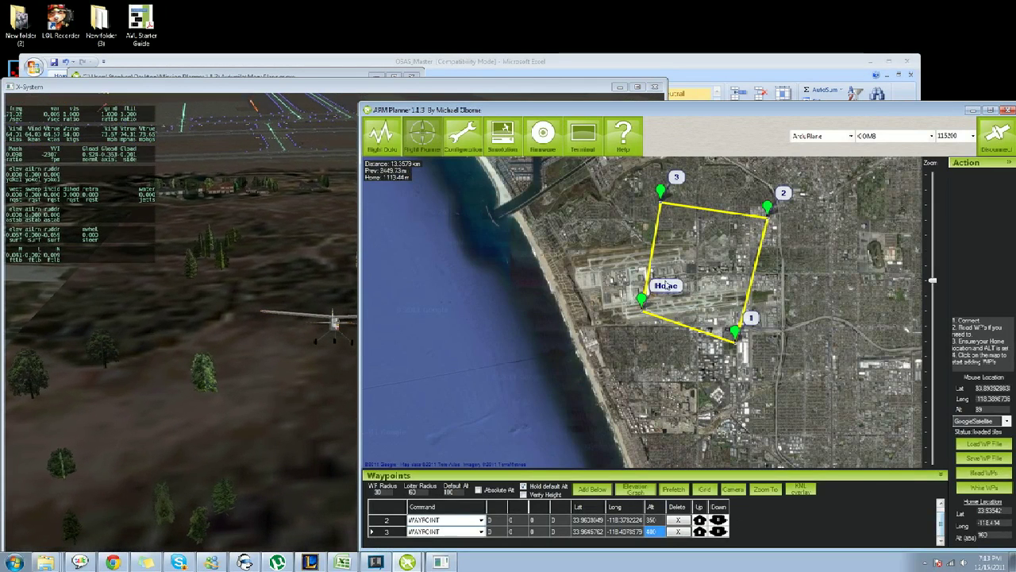
Return to the Flight Data HUD showing the plane in Auto, about 2394 from waypoint 3.
left_click(504, 149)
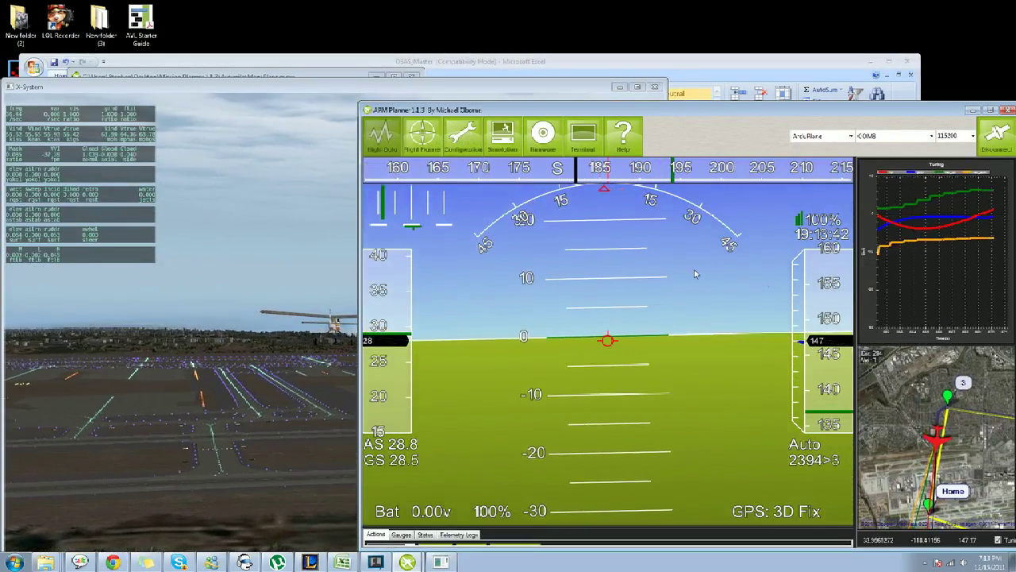
Zoom the mini map in and out around the aircraft.
scroll(937, 441, "up", 4)
scroll(939, 441, "up", 2)
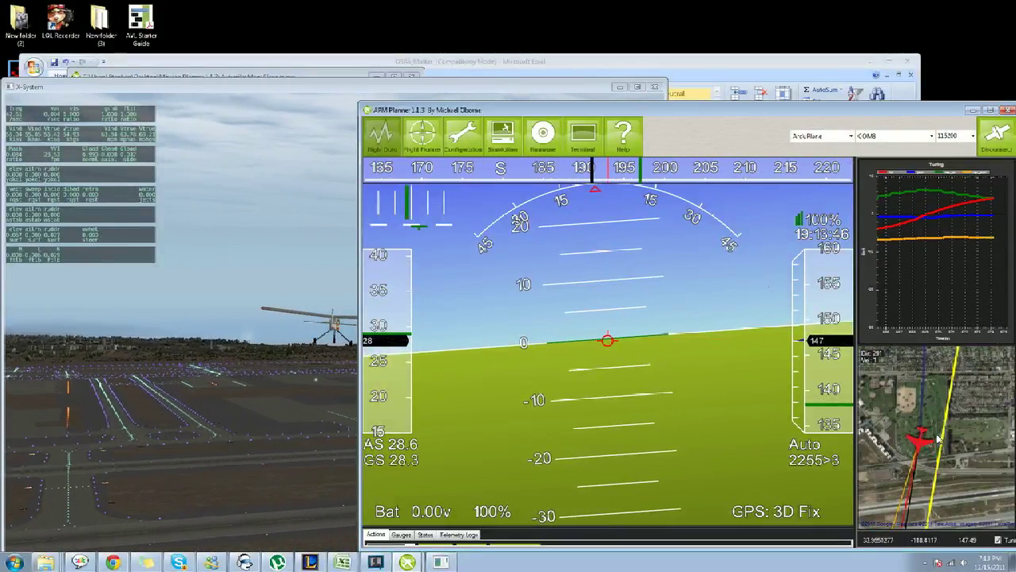
scroll(938, 441, "down", 3)
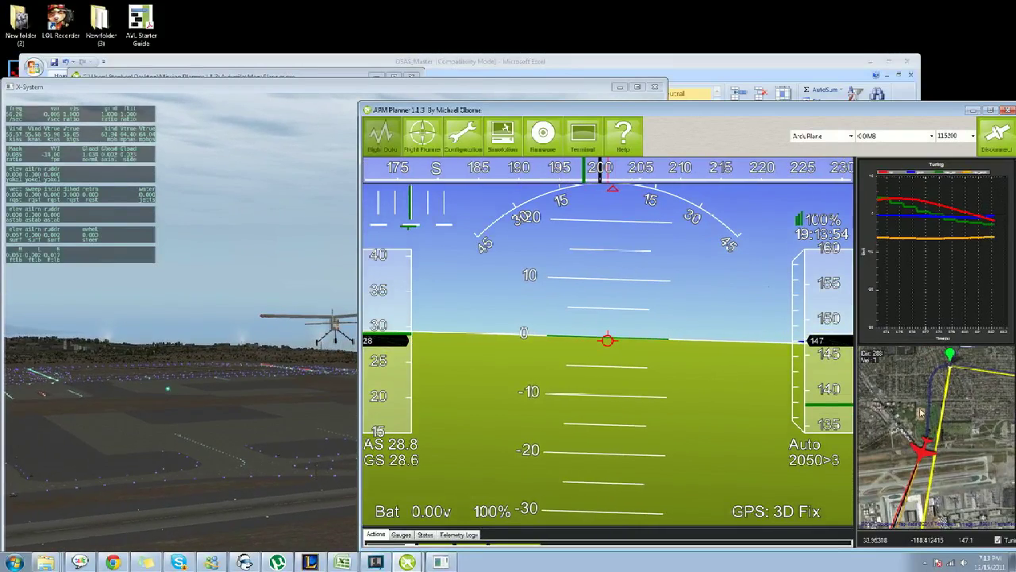
scroll(938, 444, "up", 2)
scroll(938, 441, "up", 1)
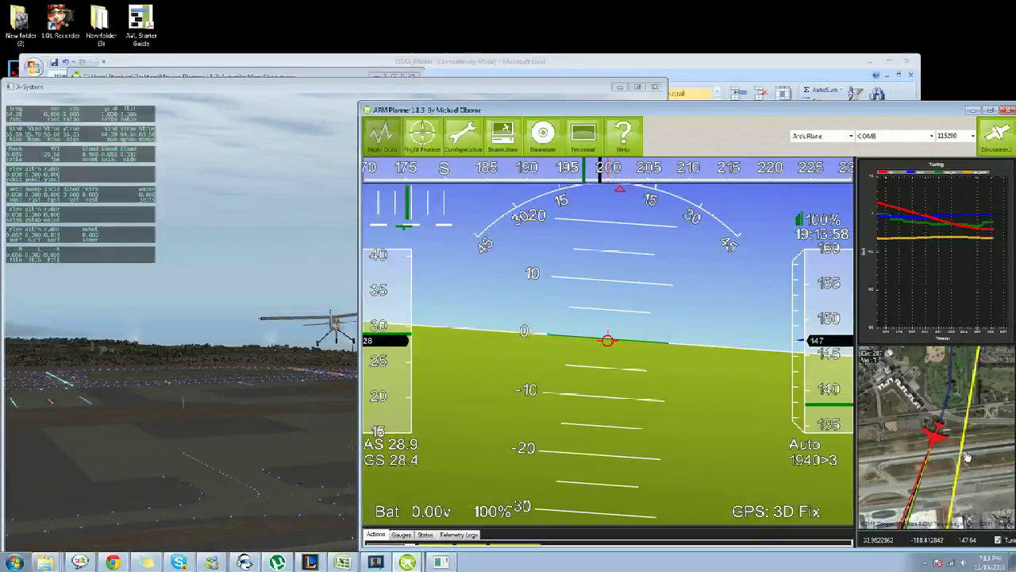
scroll(913, 425, "down", 2)
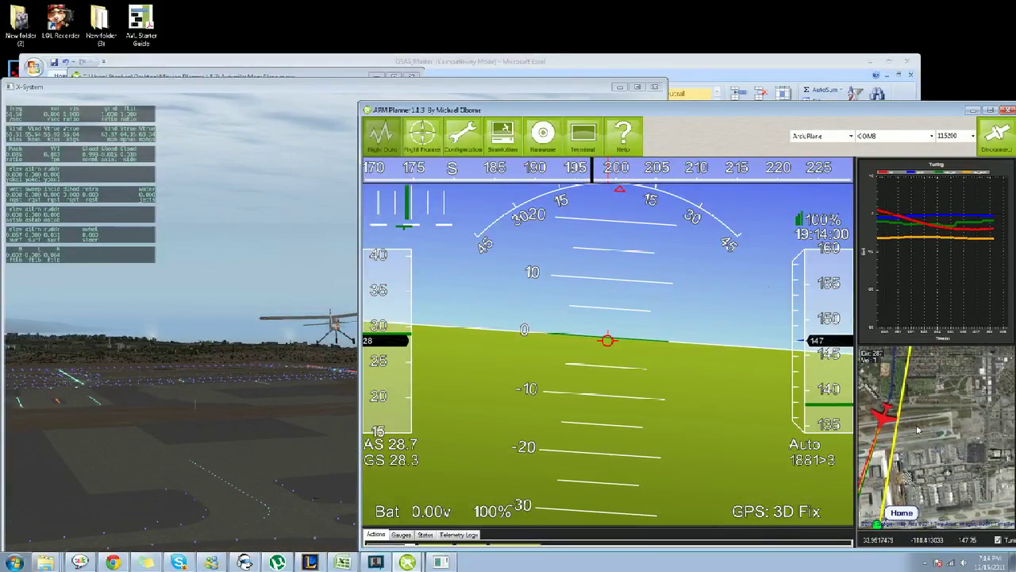
scroll(918, 429, "down", 2)
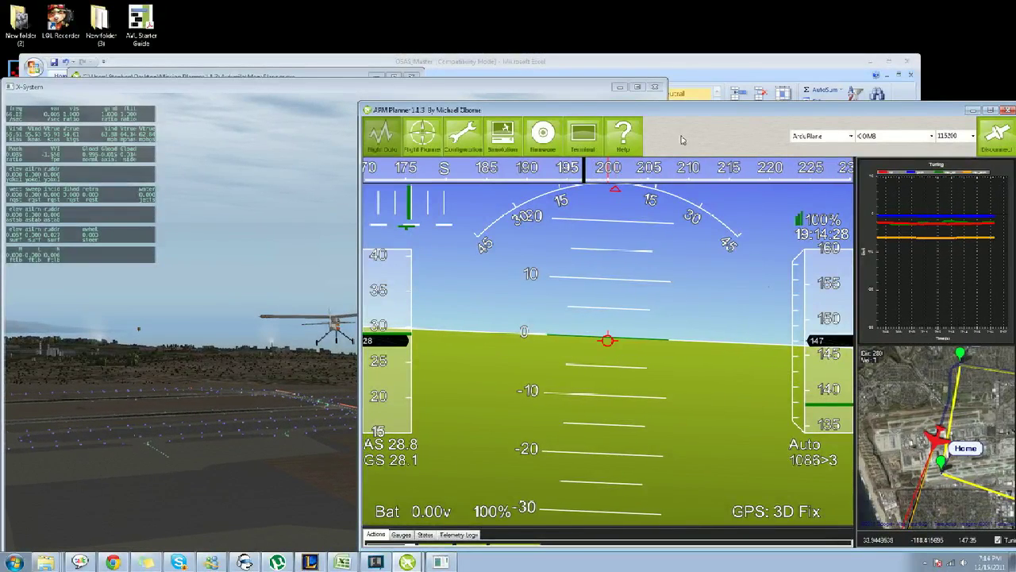
Move the ground station window up-left, check the Flight Planner map, then go back to Flight Data.
left_click_drag(693, 117, 661, 103)
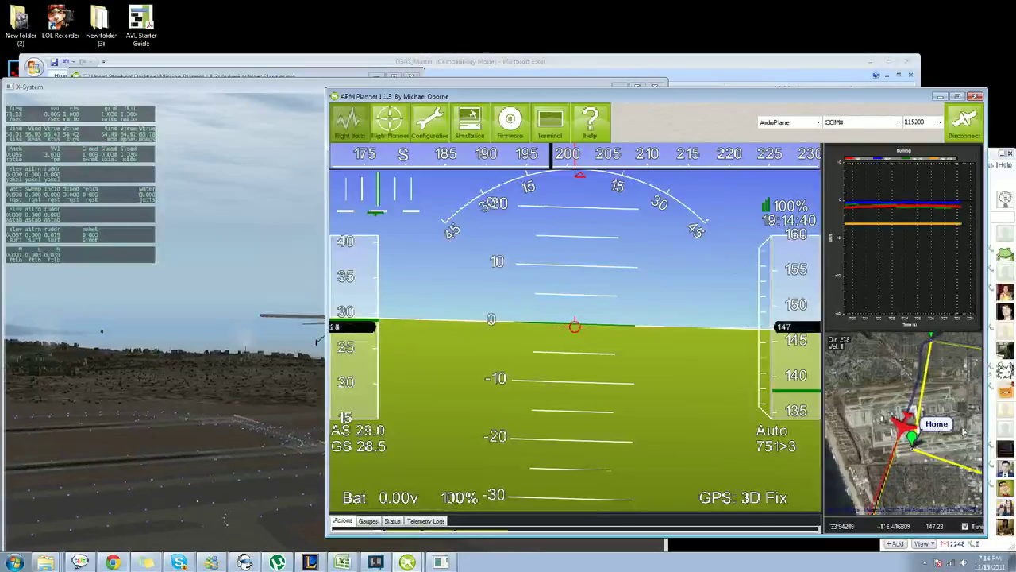
scroll(898, 454, "down", 2)
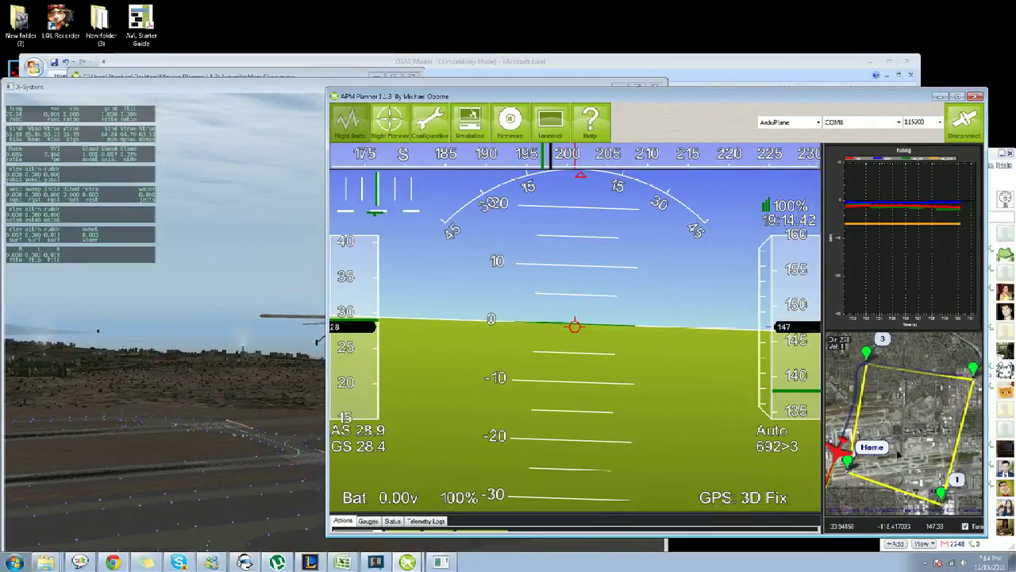
scroll(898, 454, "up", 2)
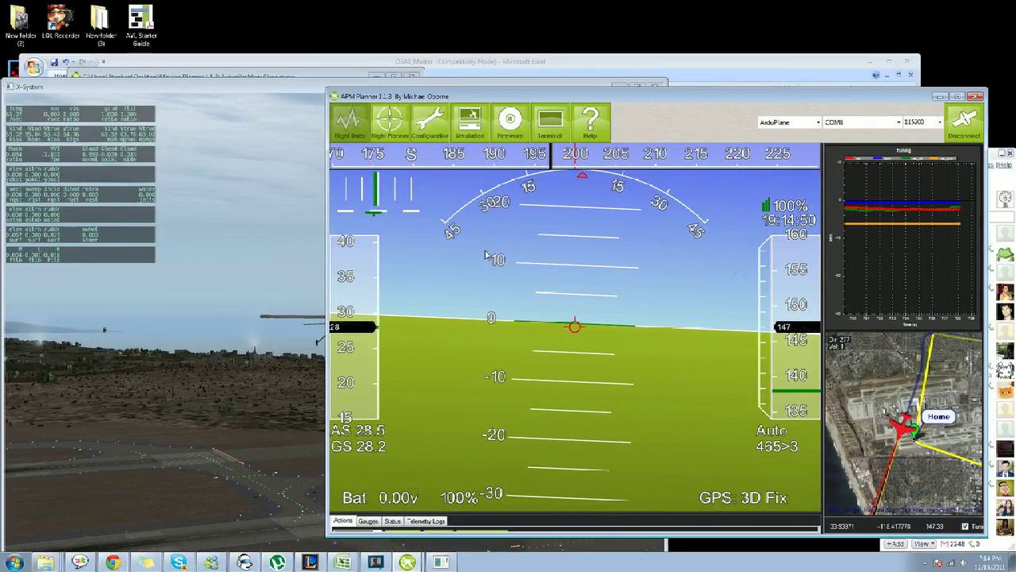
left_click(389, 121)
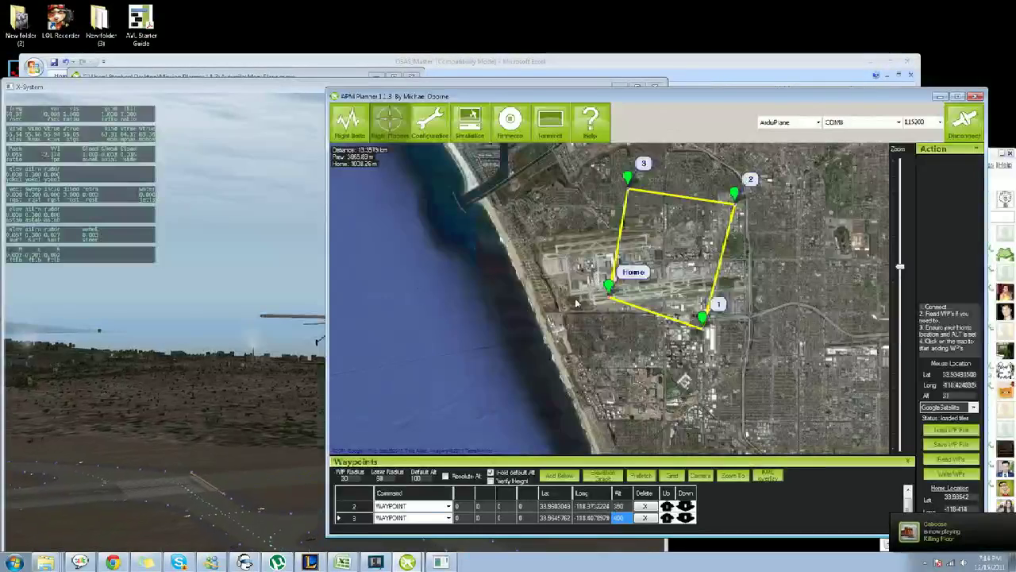
left_click(349, 121)
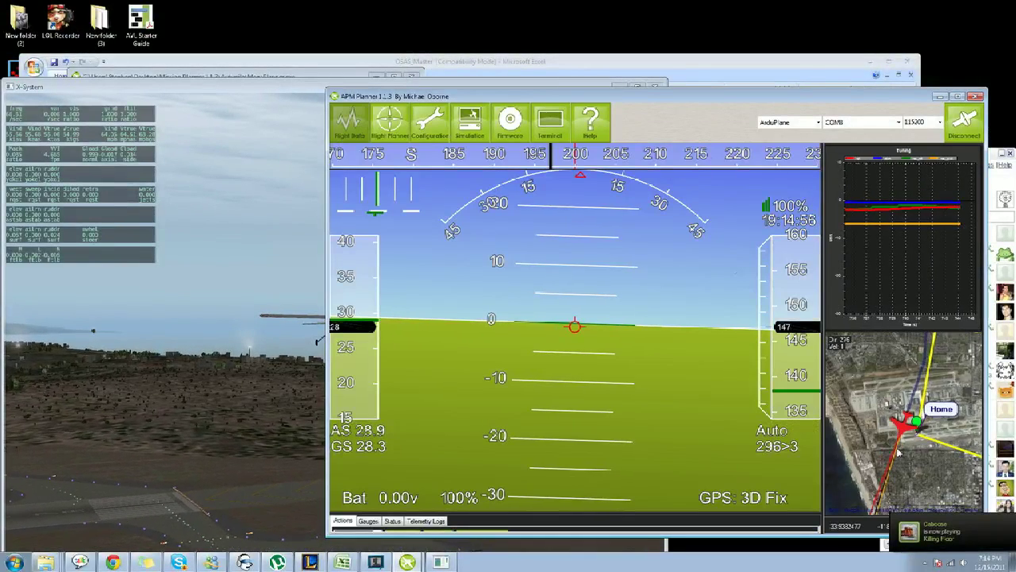
Nudge the mini map view around Home, then bring the X-Plane window to the front.
left_click_drag(910, 452, 895, 454)
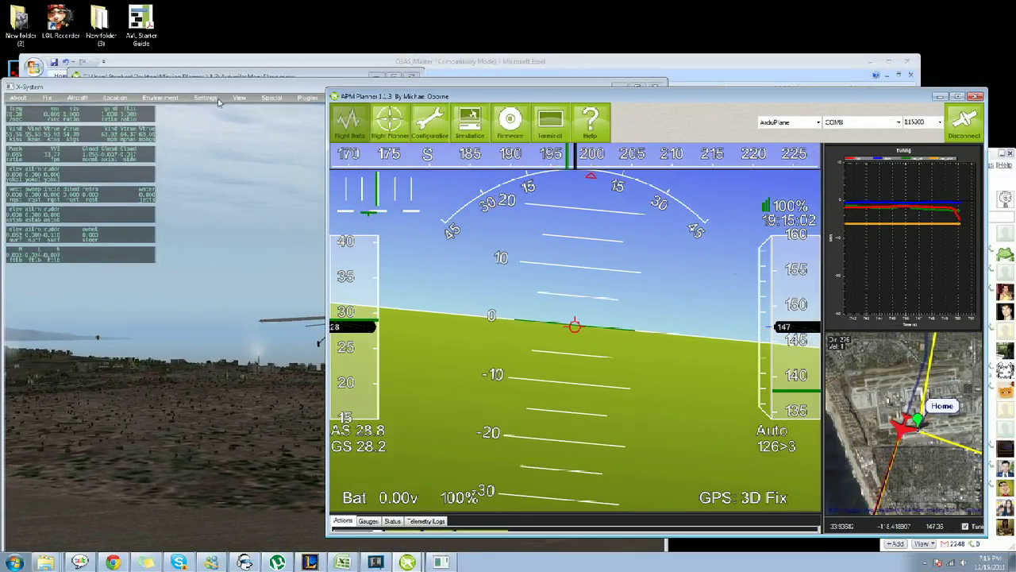
mouse_move(252, 95)
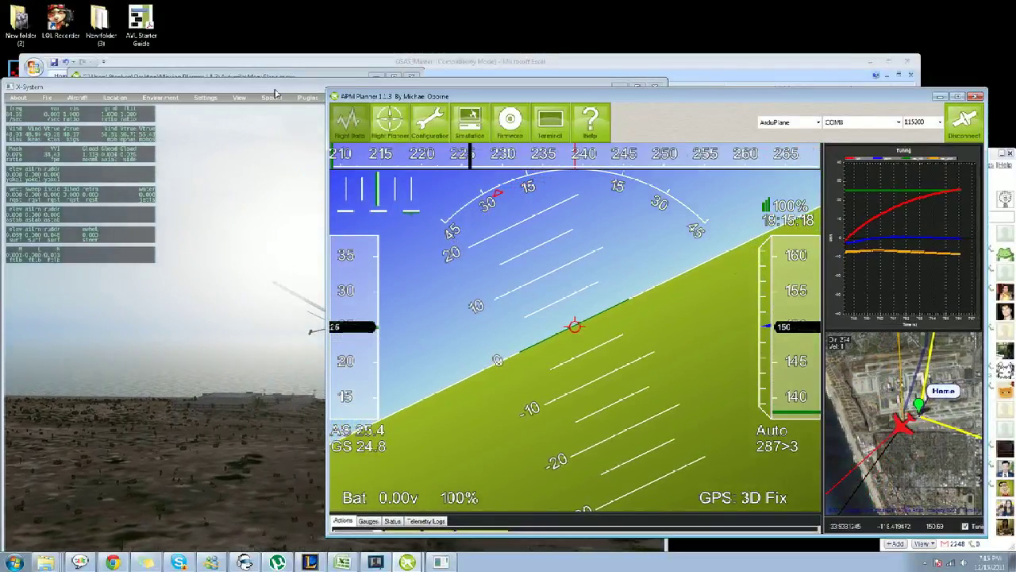
left_click(276, 93)
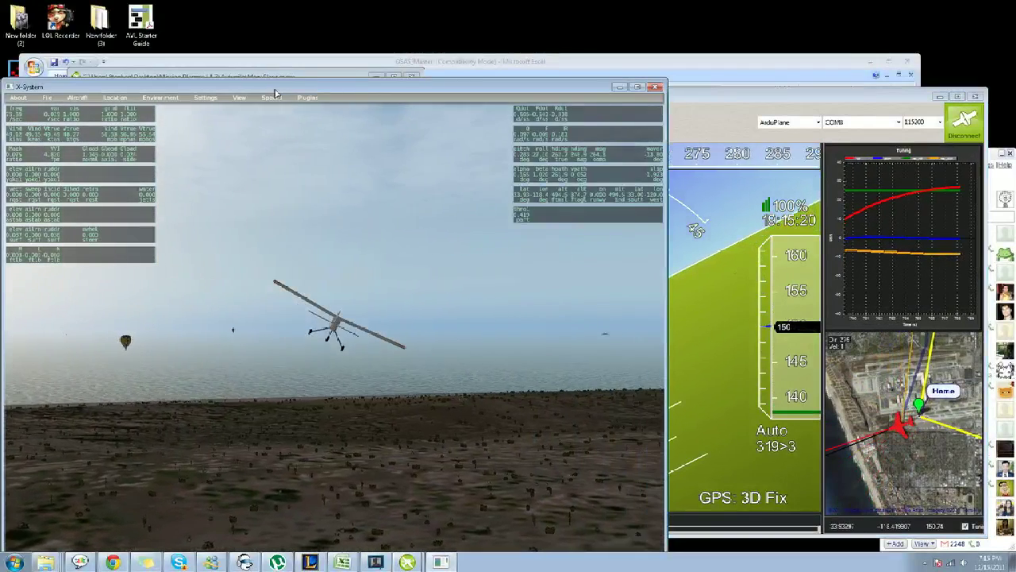